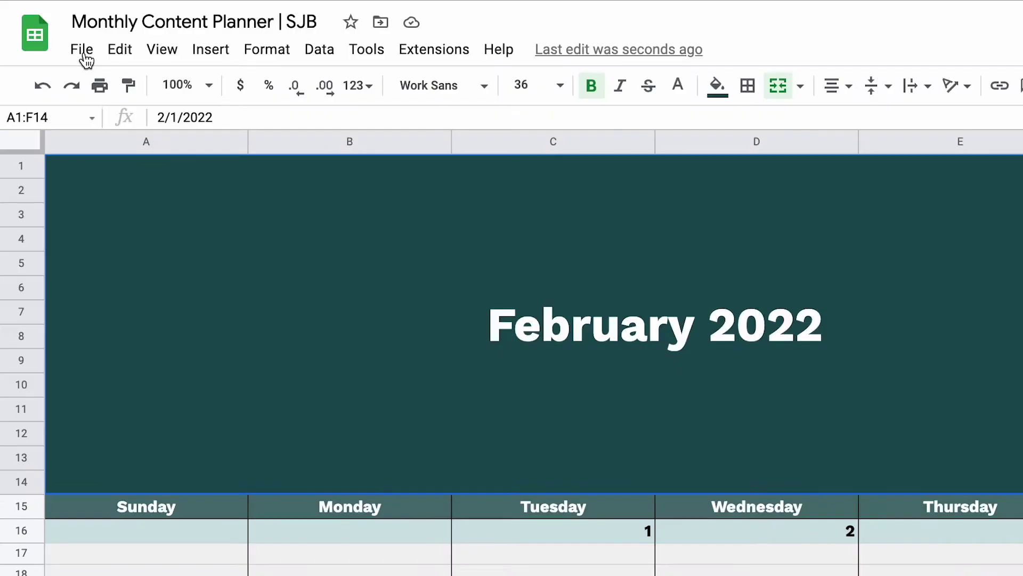
left_click(51, 32)
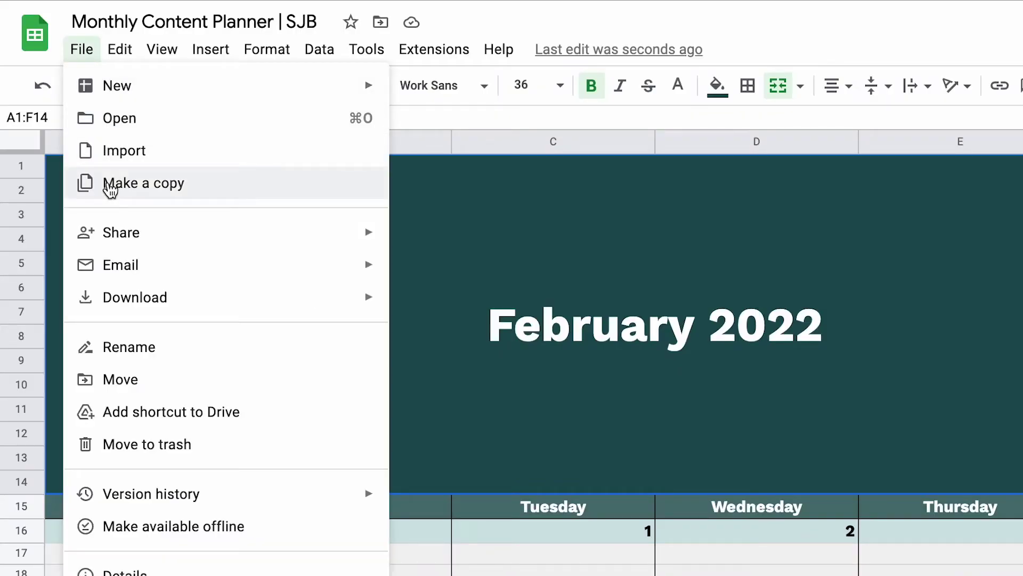
left_click(566, 296)
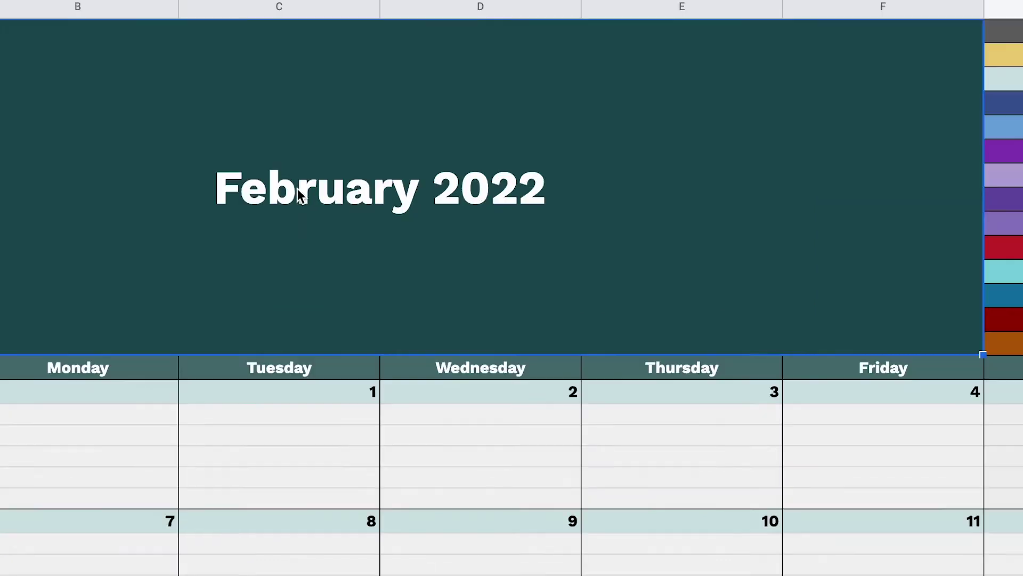
Set the date in the calendar's merged month header to 6/1/2022
double_click(371, 216)
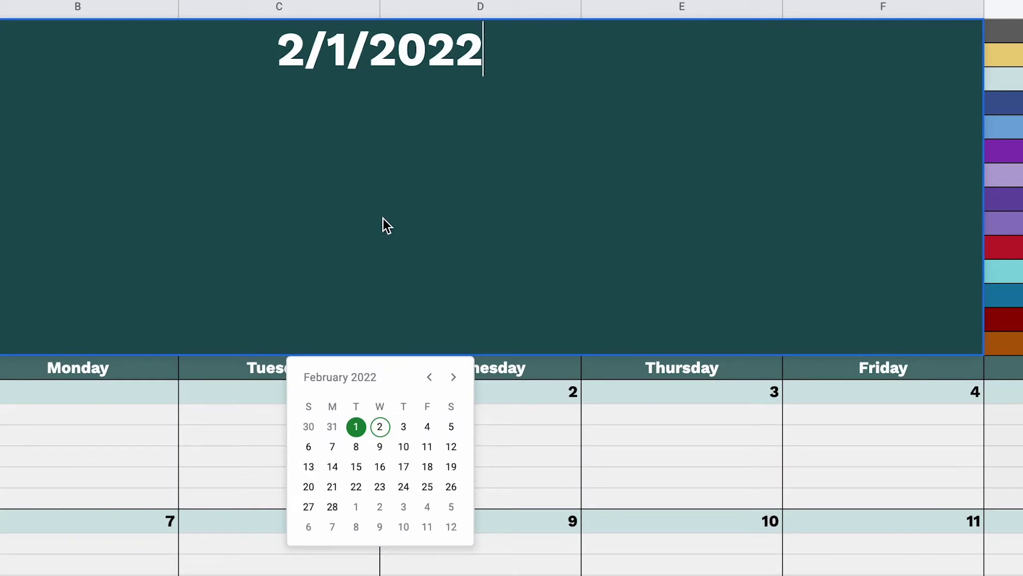
left_click(453, 377)
left_click(453, 377)
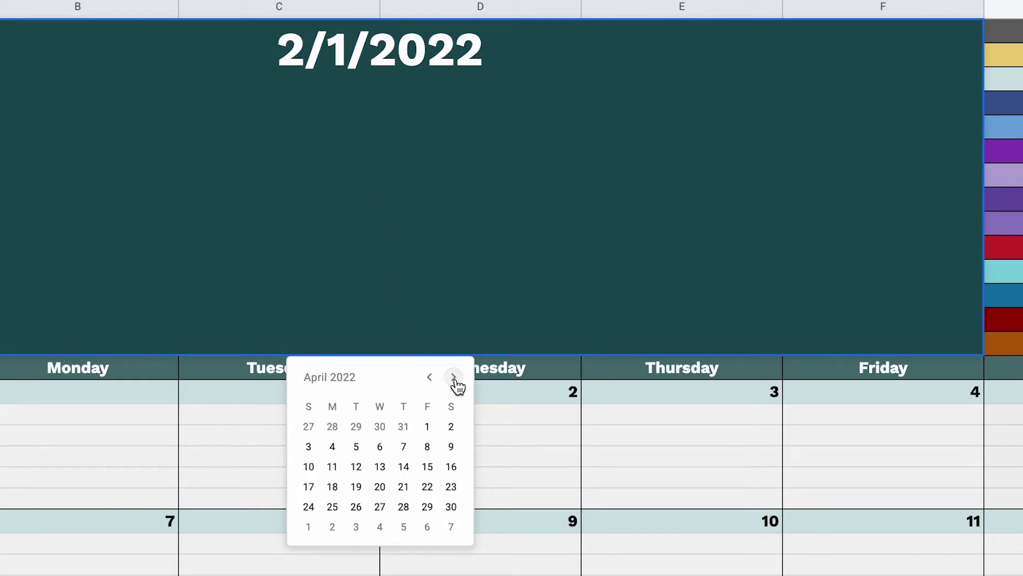
left_click(453, 377)
left_click(453, 378)
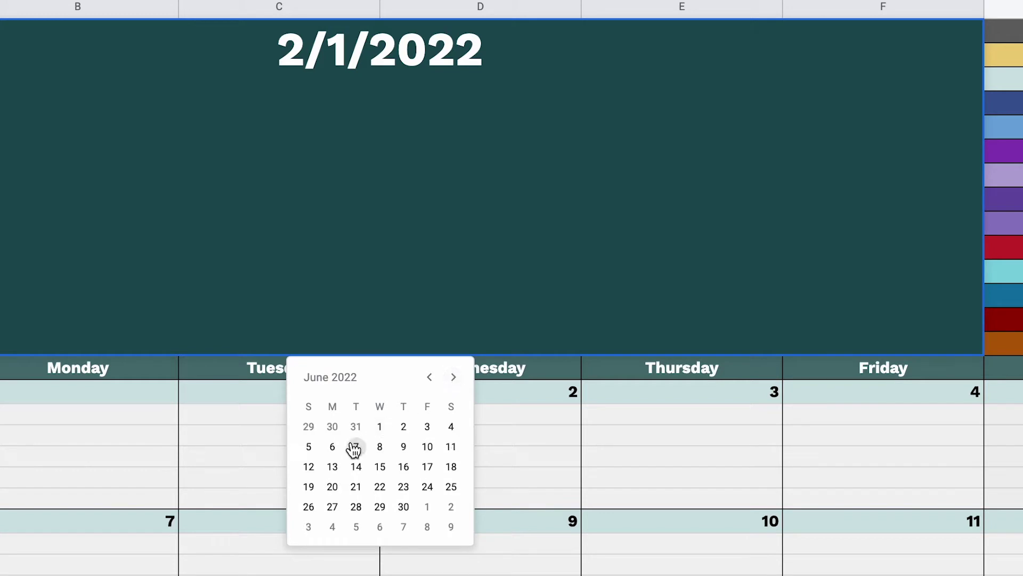
left_click(384, 429)
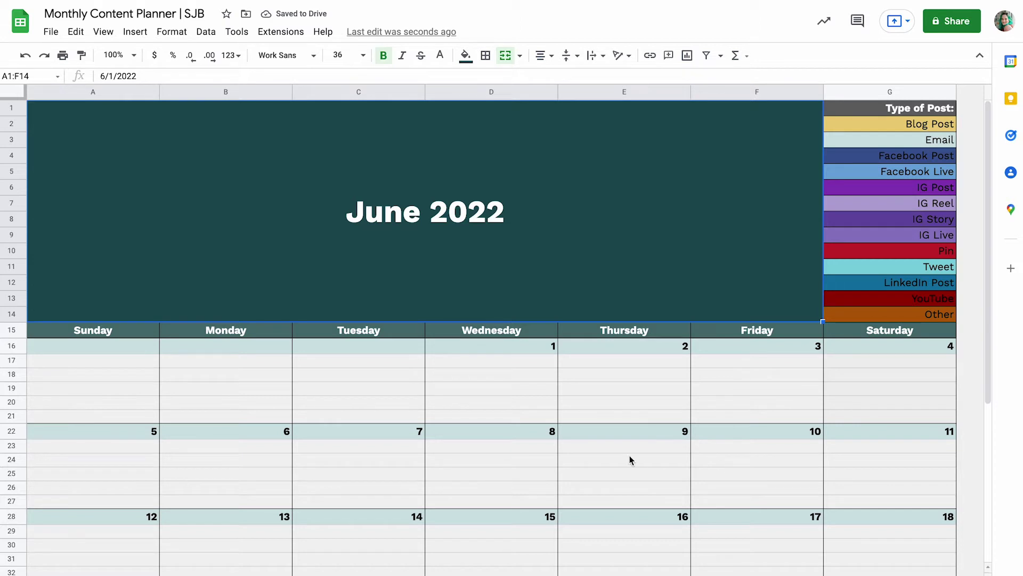
Copy the Blog Post label from the post type list to the first row under Tuesdays 7, 14, 21 and 28
scroll(629, 456, "down", 1)
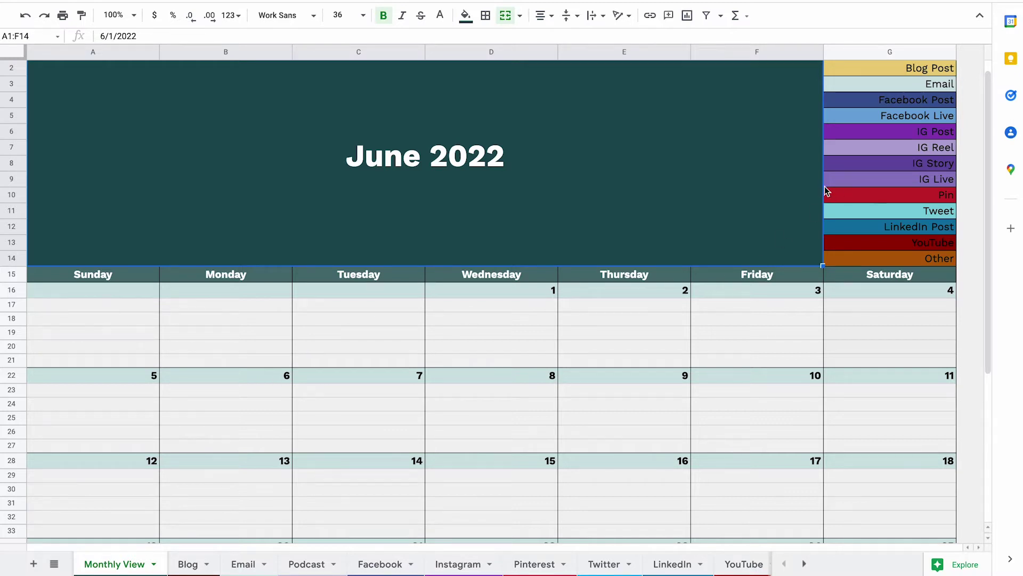
scroll(825, 191, "up", 1)
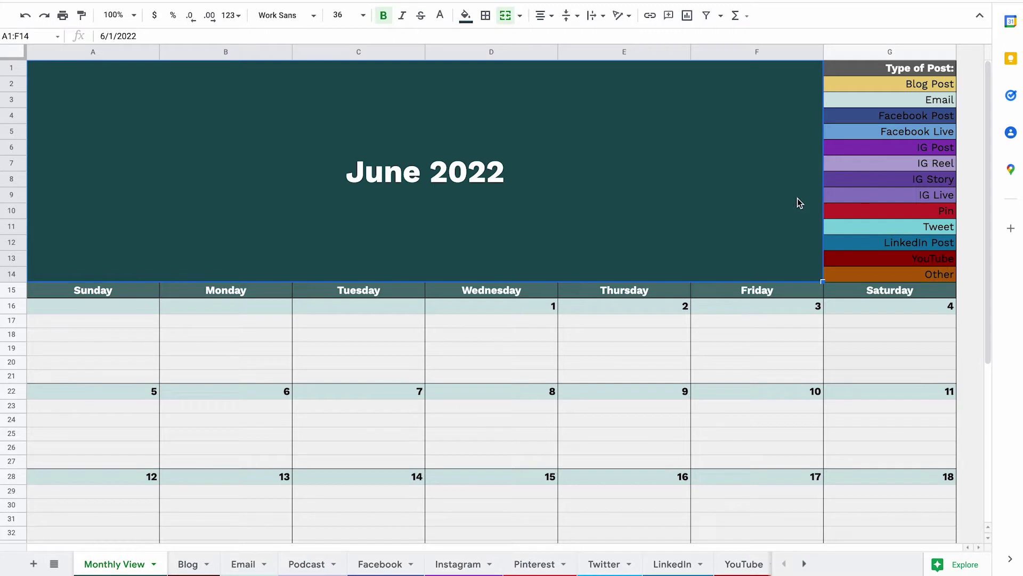
left_click(924, 88)
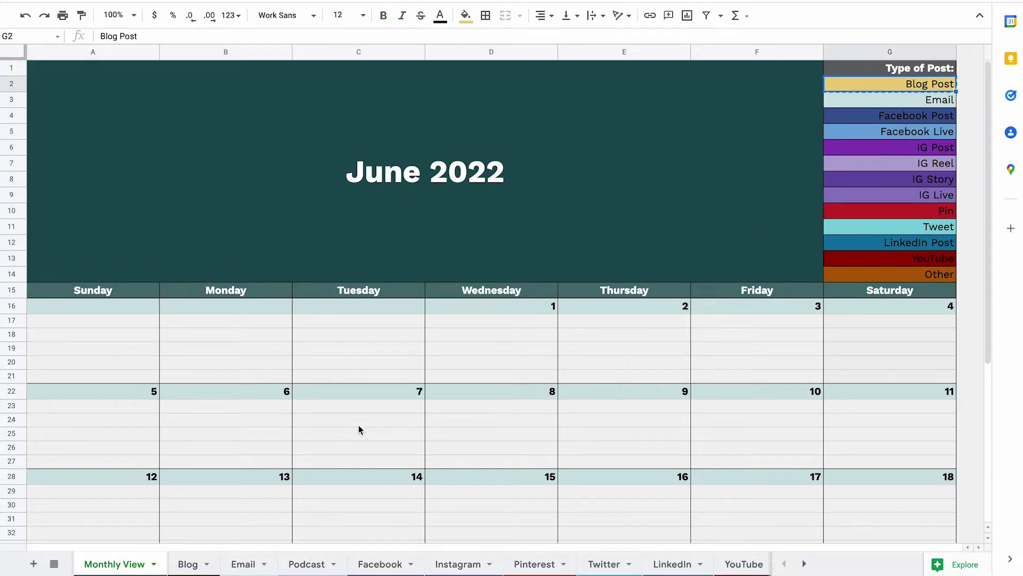
left_click(349, 406)
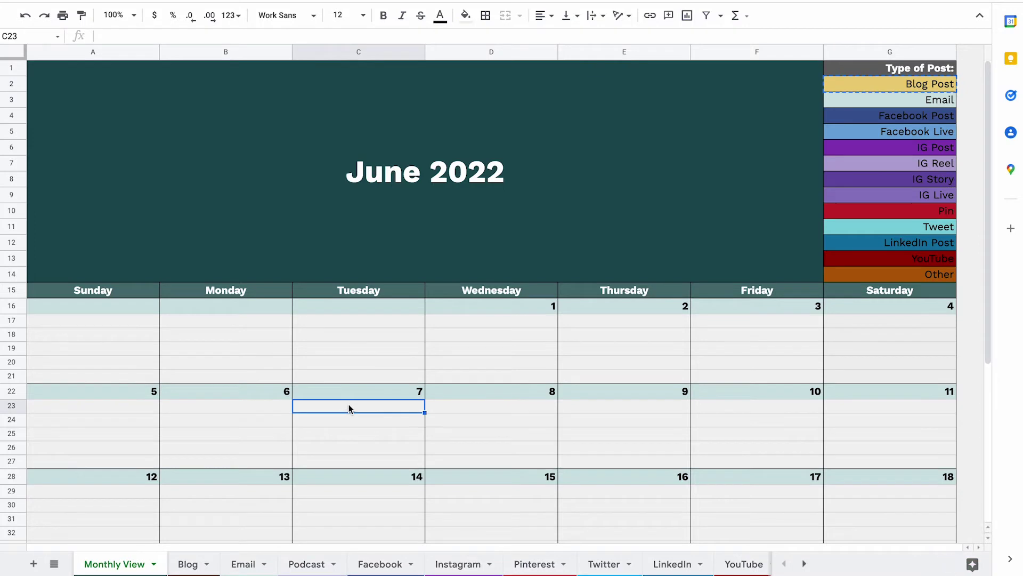
type("Blog Post")
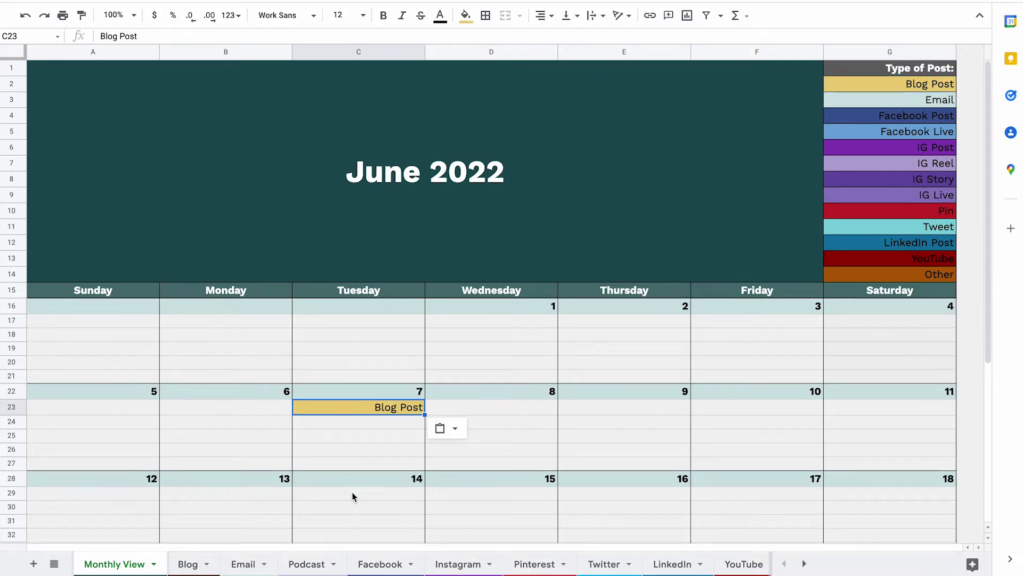
left_click(353, 497)
type("Blog Post")
scroll(353, 496, "down", 3)
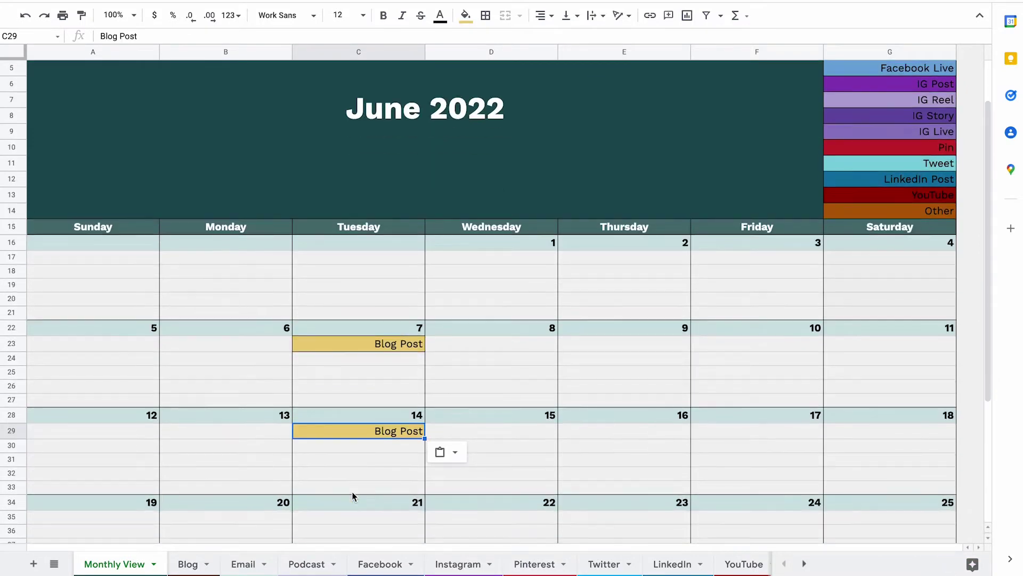
left_click(350, 498)
type("Blog Post")
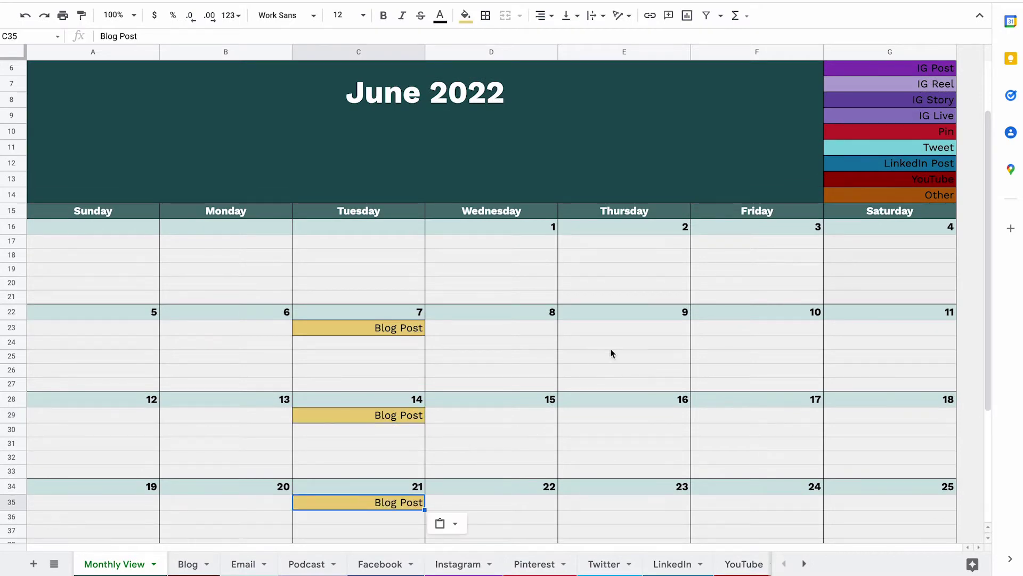
scroll(394, 495, "down", 2)
left_click(350, 526)
key("ctrl+v")
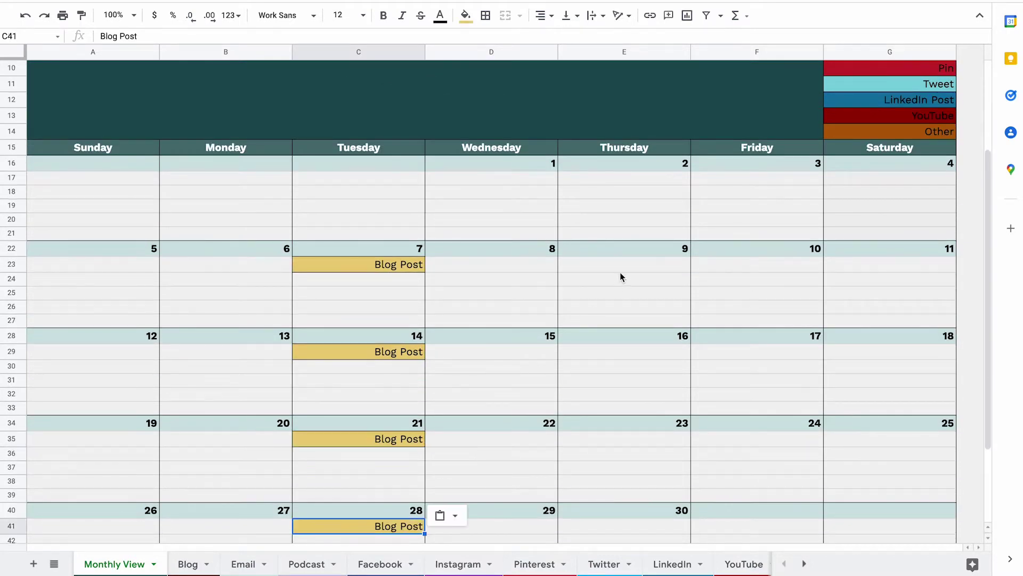
Copy the Tweet label from the post type list to the row below each Blog Post on Tuesdays 7, 14, 21 and 28
scroll(811, 219, "up", 3)
left_click(906, 166)
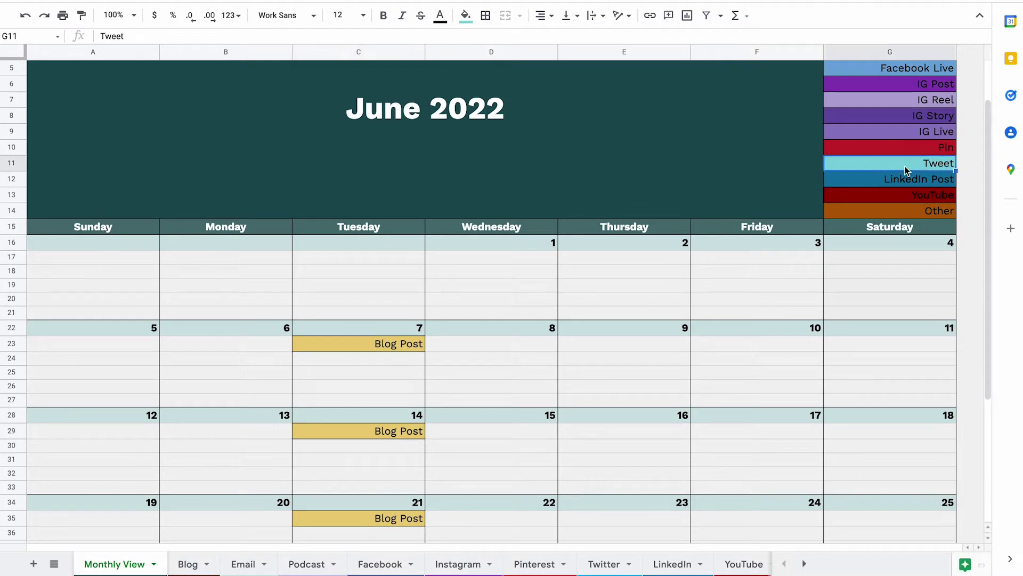
left_click(403, 362)
type("Tweet")
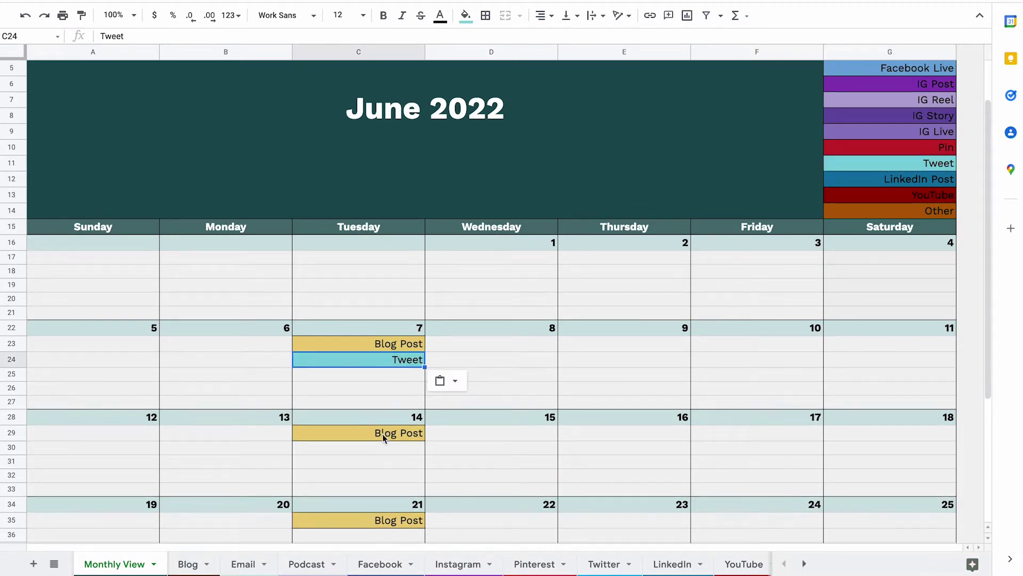
left_click(384, 454)
type("Tweet")
left_click(383, 534)
type("Tweet")
scroll(382, 534, "down", 2)
left_click(382, 534)
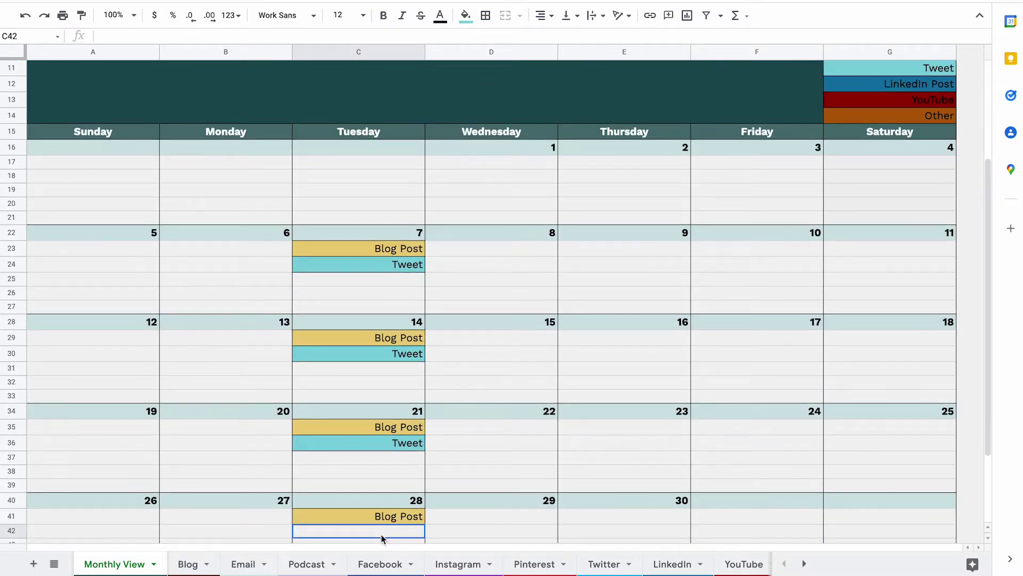
type("Tweet")
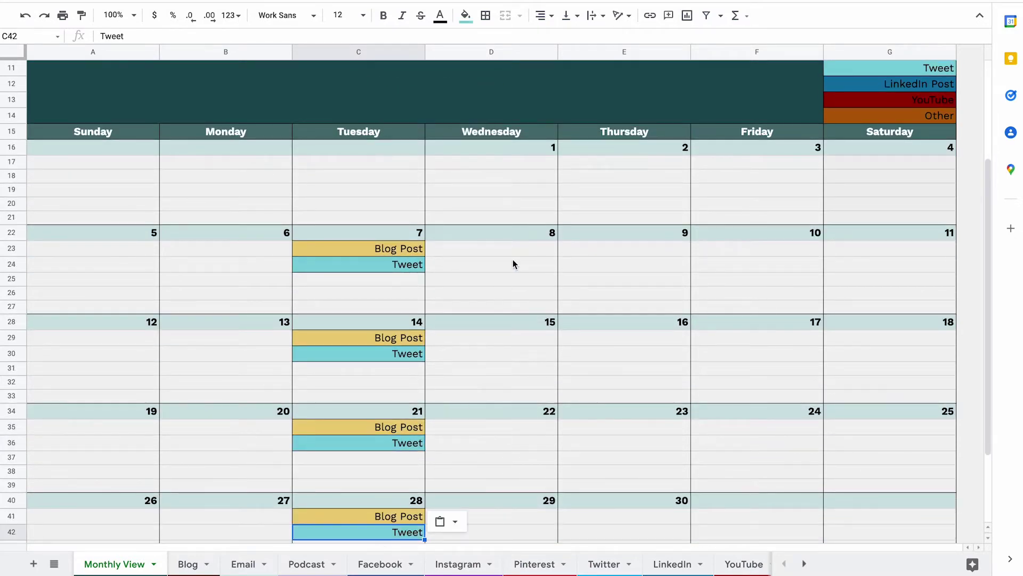
Paste the Tweet label into the first row under Thursdays 9, 16, 23 and 30
left_click(594, 248)
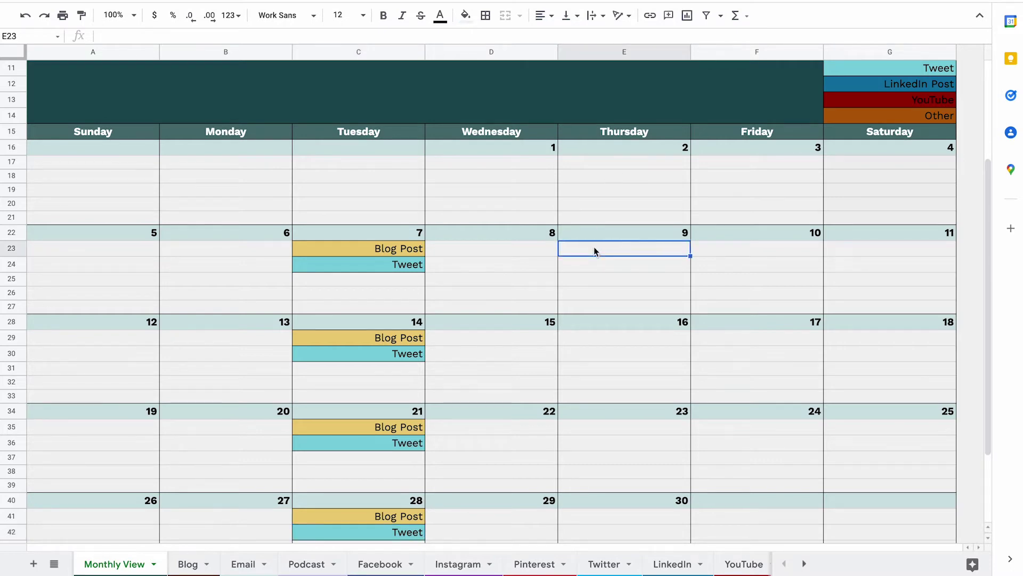
type("Tweet")
left_click(587, 323)
left_click(589, 338)
key("ctrl+v")
left_click(603, 425)
key("ctrl+v")
left_click(588, 515)
type("Tweet")
left_click(463, 418)
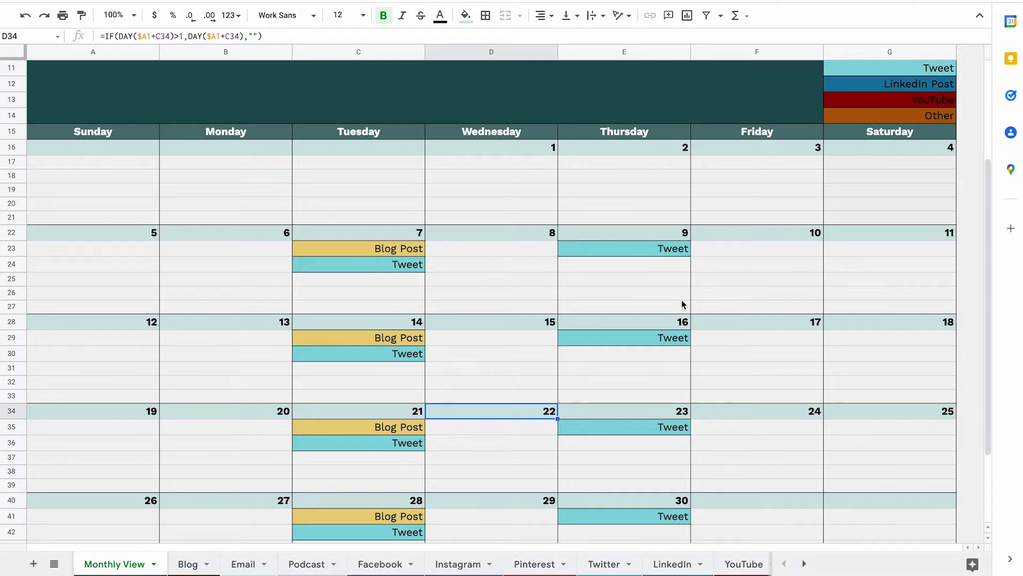
Open the Blog sheet and set the publish date in B4 to 2/15/2022
scroll(366, 388, "up", 3)
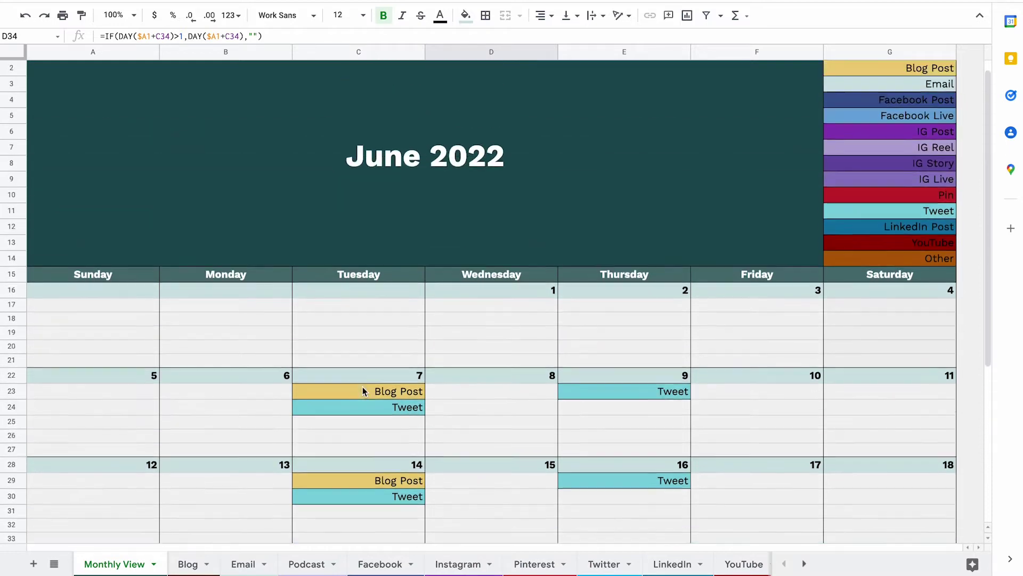
left_click(244, 560)
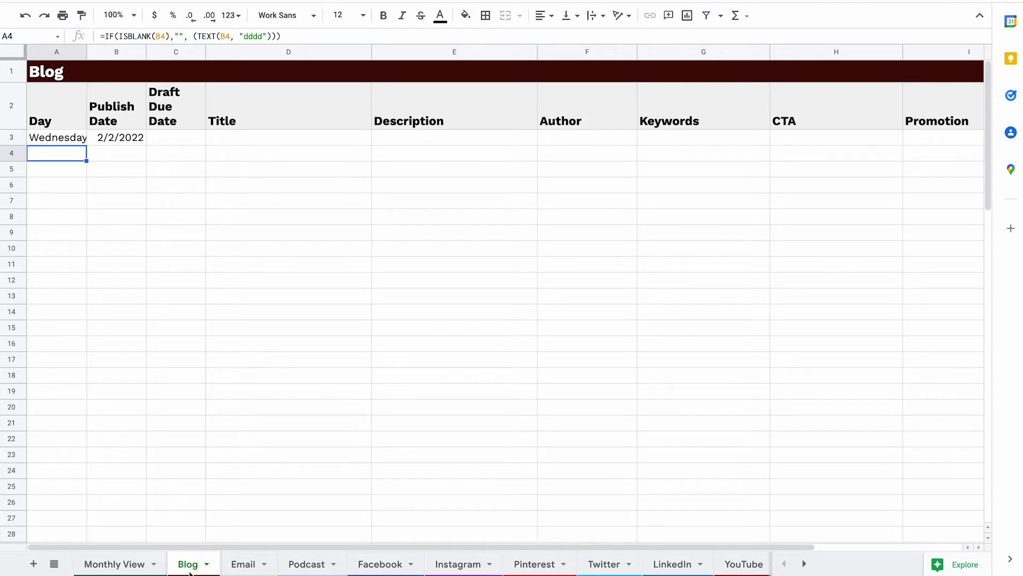
left_click(102, 153)
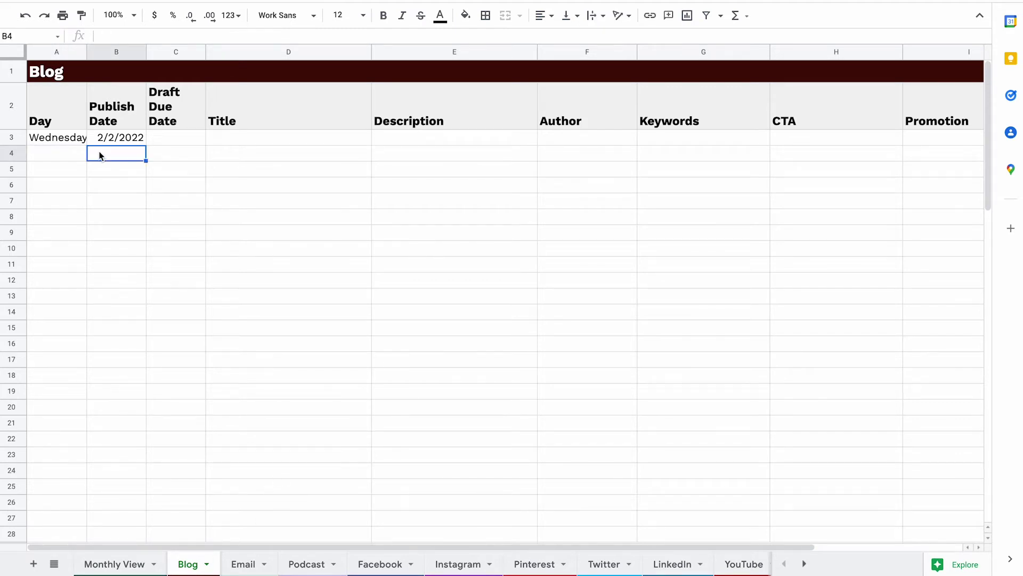
double_click(101, 153)
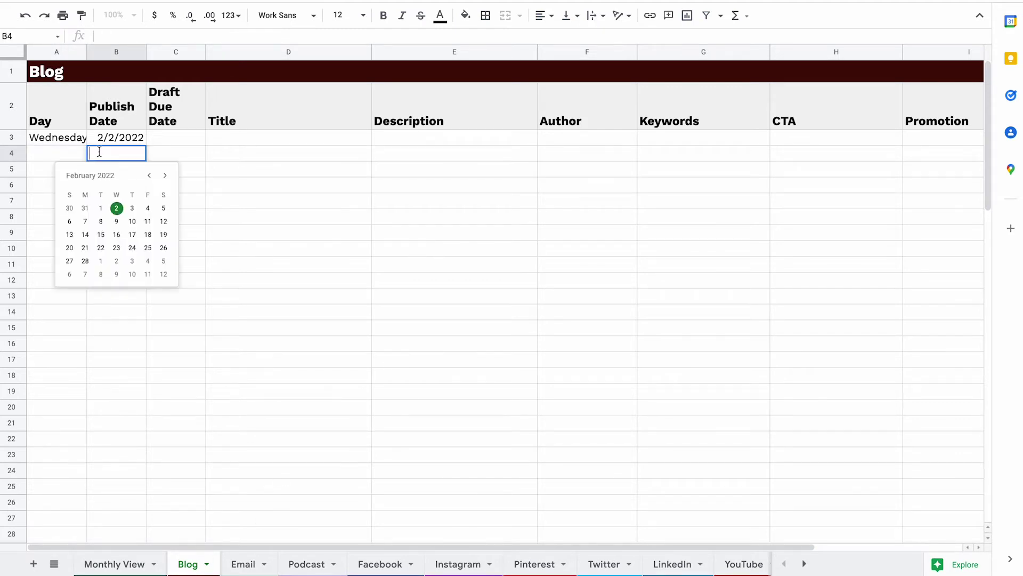
left_click(100, 235)
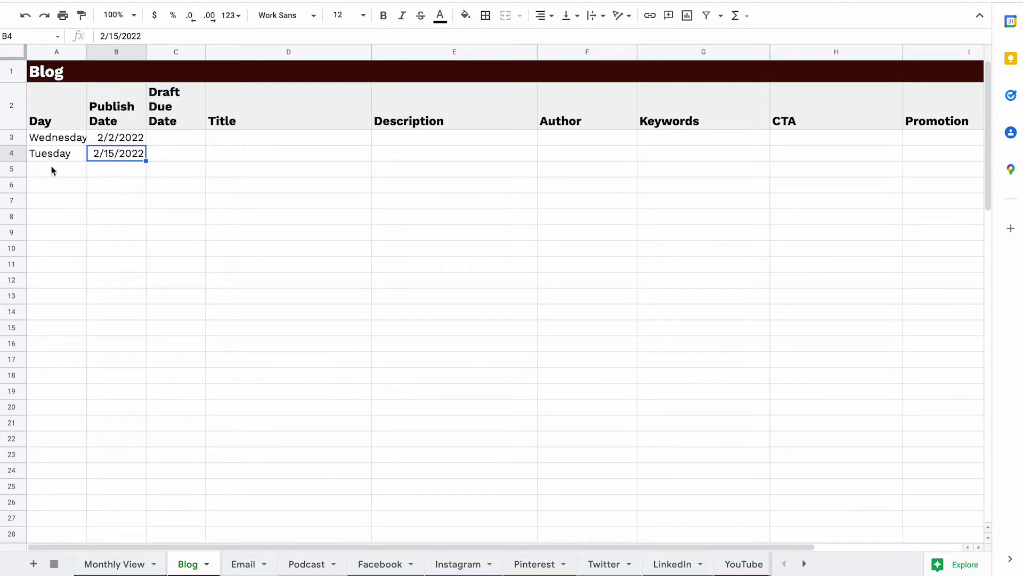
left_click(150, 174)
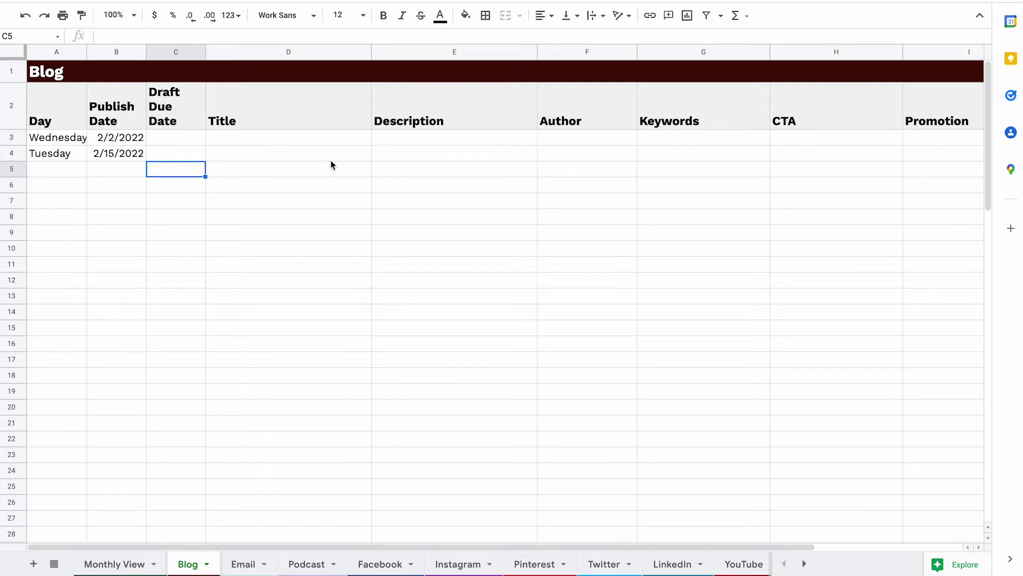
scroll(320, 161, "right", 3)
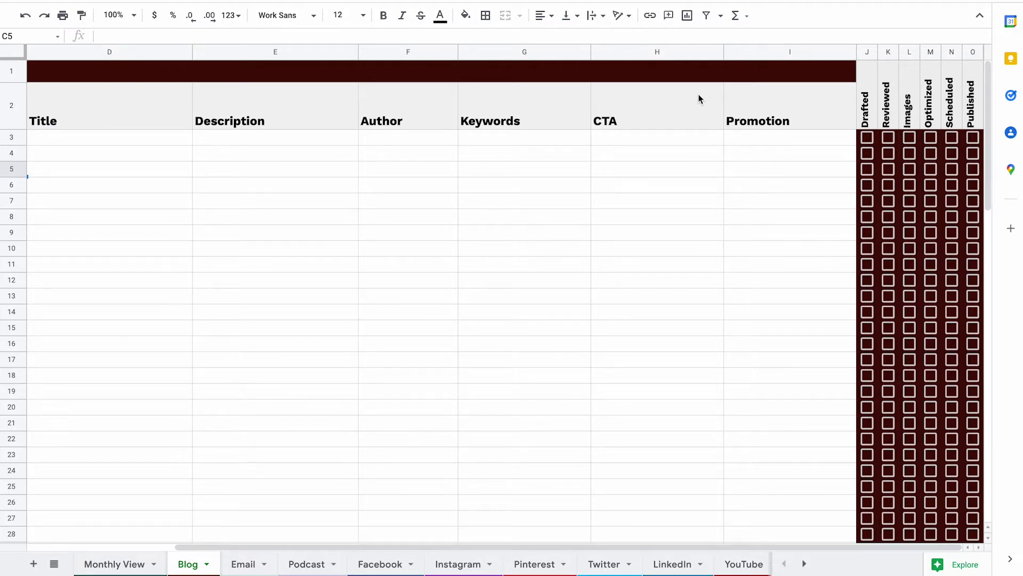
right_click(494, 54)
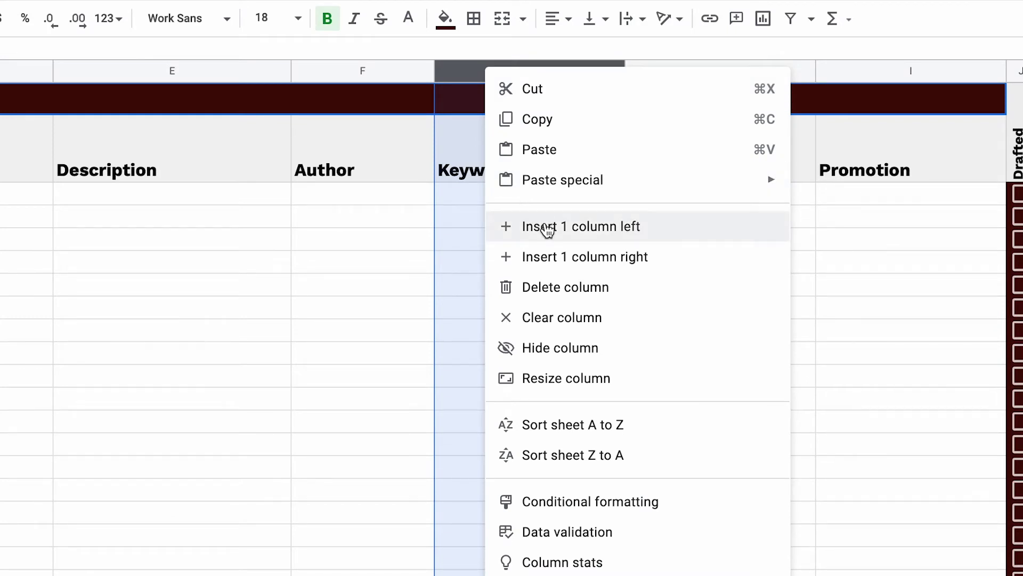
left_click(391, 230)
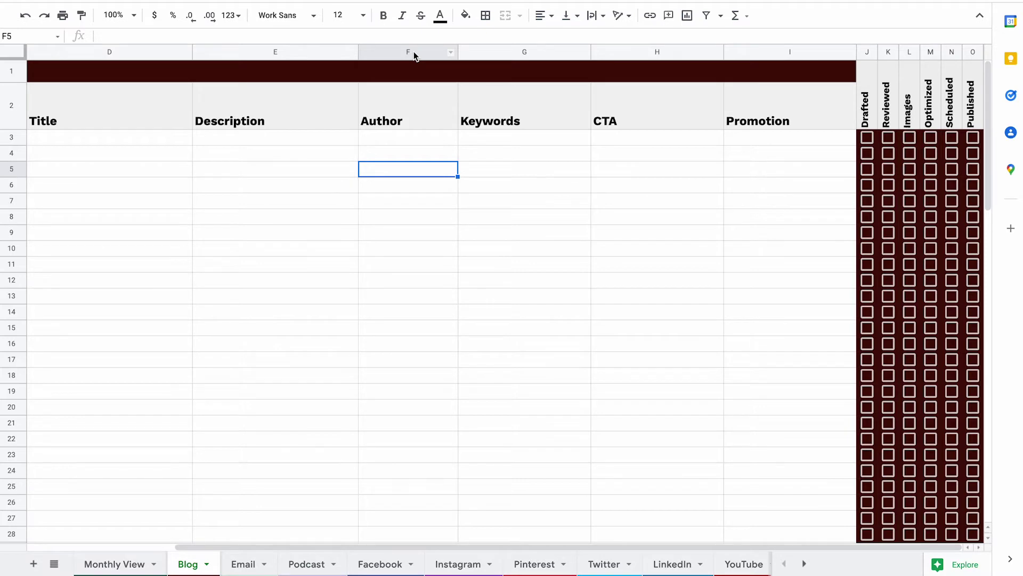
right_click(414, 55)
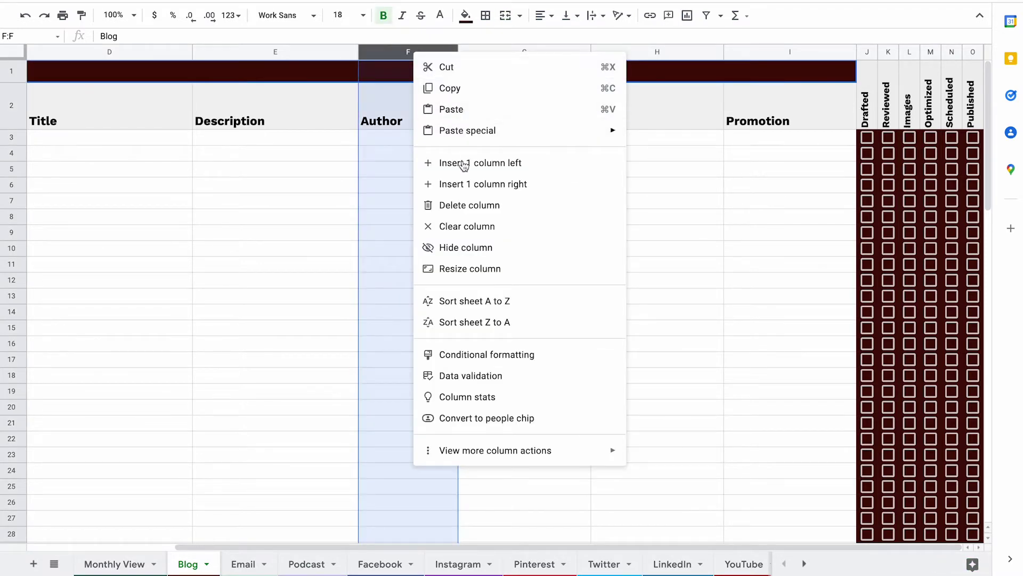
left_click(225, 258)
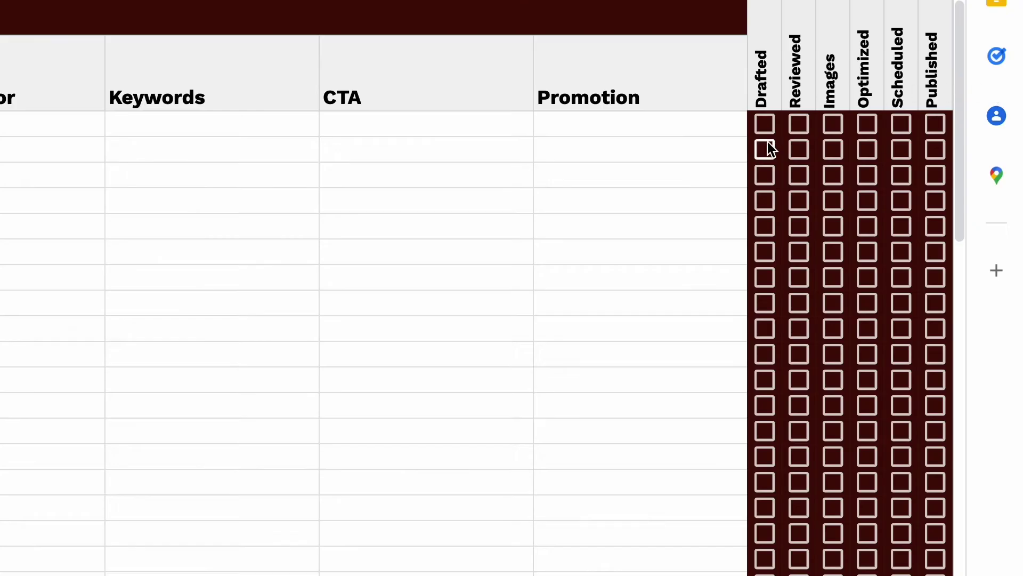
Mark the first blog entry in row 3 as Drafted, Reviewed, Images and Optimized
left_click(766, 124)
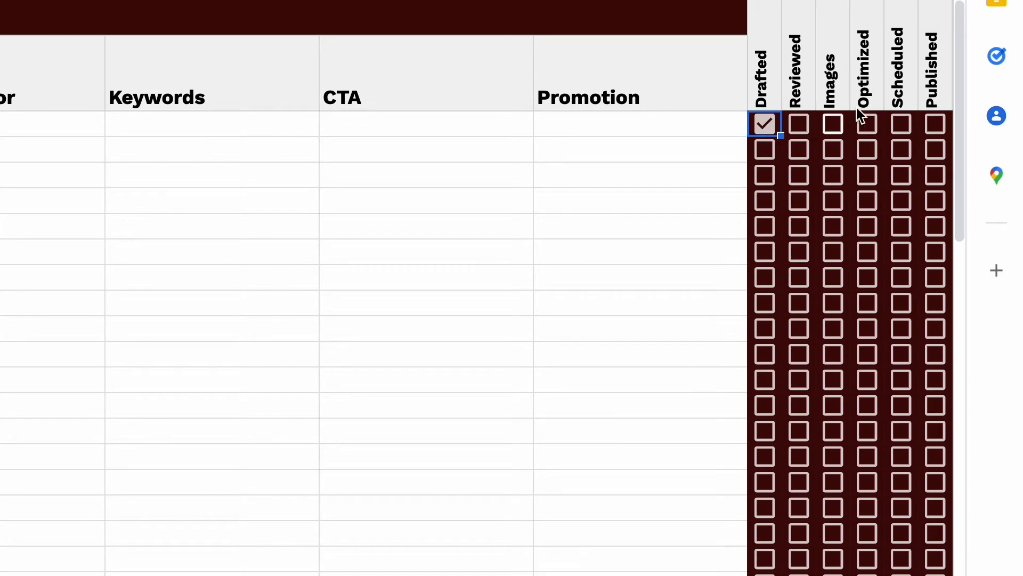
left_click(799, 125)
left_click(835, 126)
left_click(867, 126)
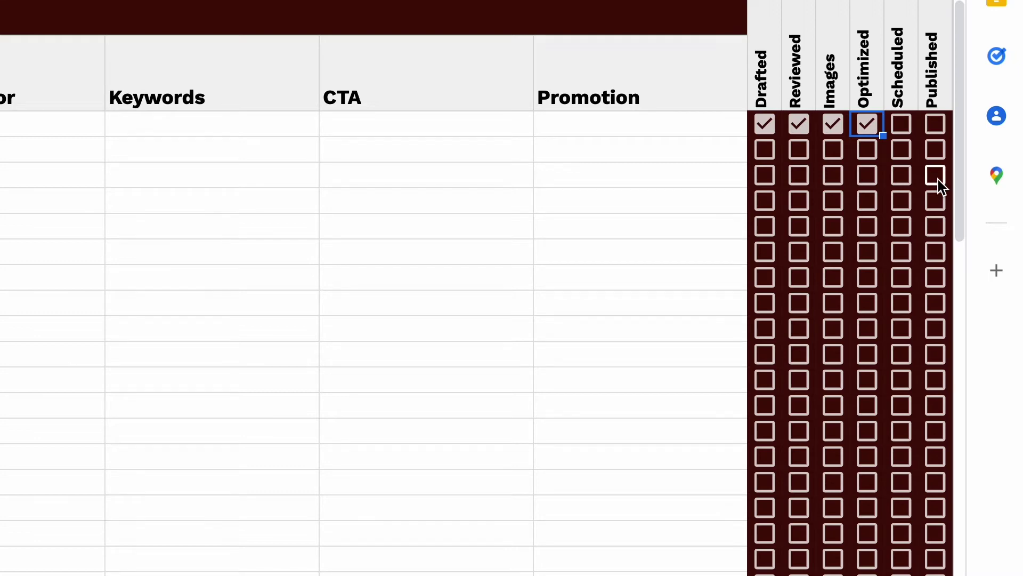
Clear the first blog entry's Optimized checkbox, and toggle its Images and Reviewed checkboxes off and back on
left_click(867, 124)
left_click(833, 125)
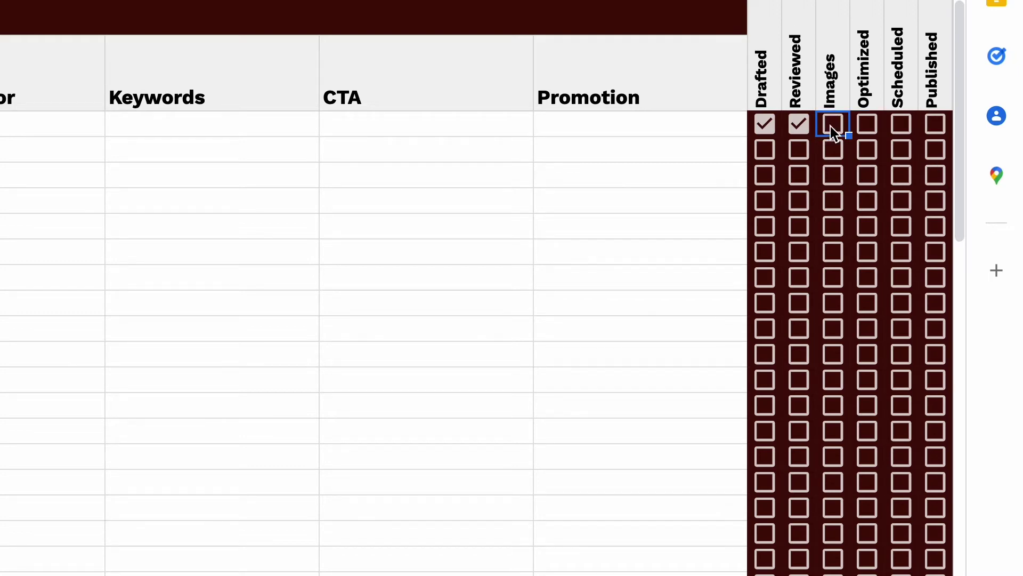
left_click(799, 126)
left_click(798, 130)
left_click(833, 127)
Mark the blog entry in row 4 as Drafted, Reviewed and Images, and the one in row 5 as Drafted
left_click(766, 151)
left_click(804, 155)
left_click(833, 153)
left_click(768, 176)
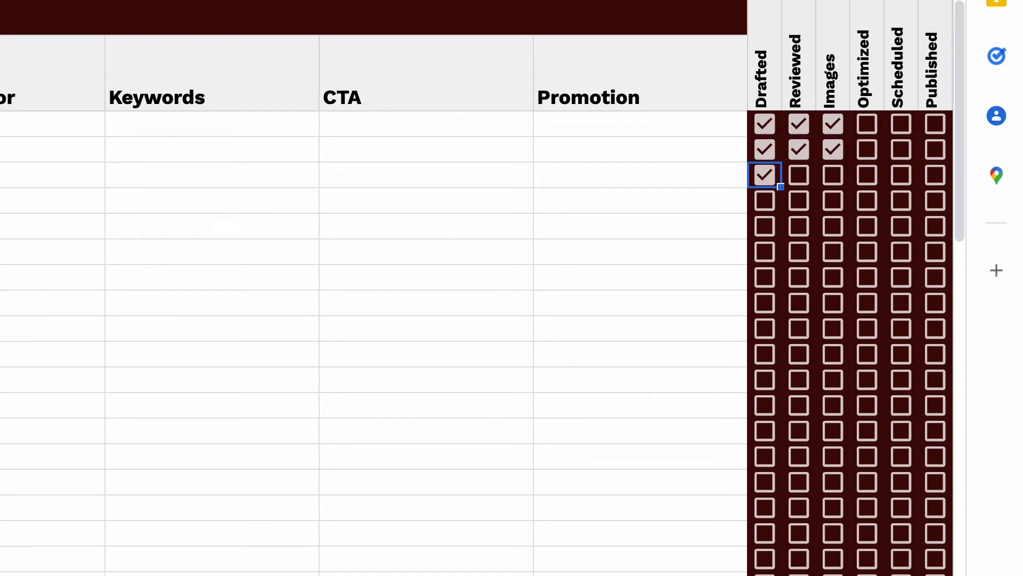
Mark the blog entry in row 5 as Reviewed and Images
left_click(802, 177)
left_click(833, 175)
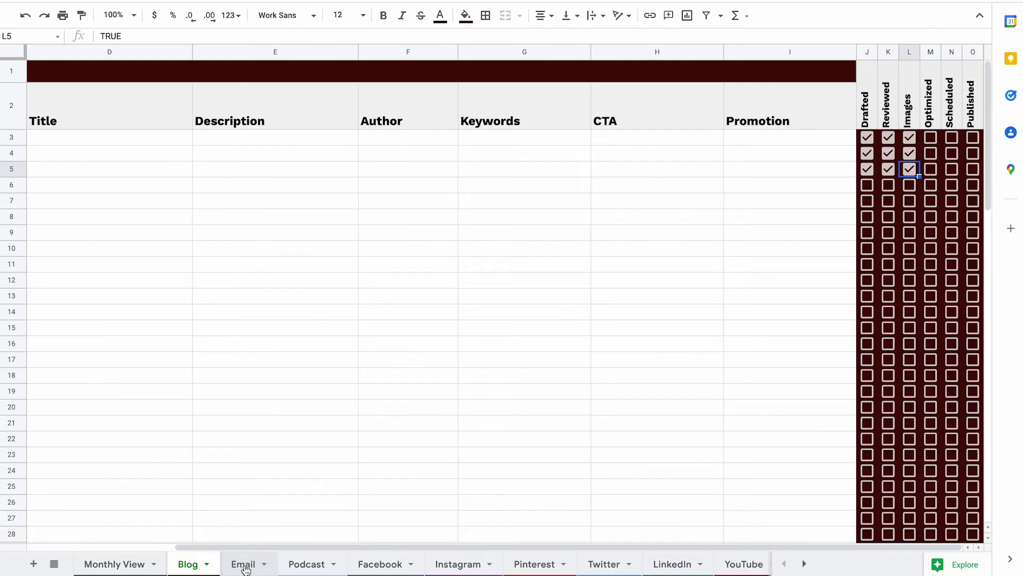
Examine the columns of the Email and Podcast sheets and the sheet actions available for Podcast
left_click(244, 566)
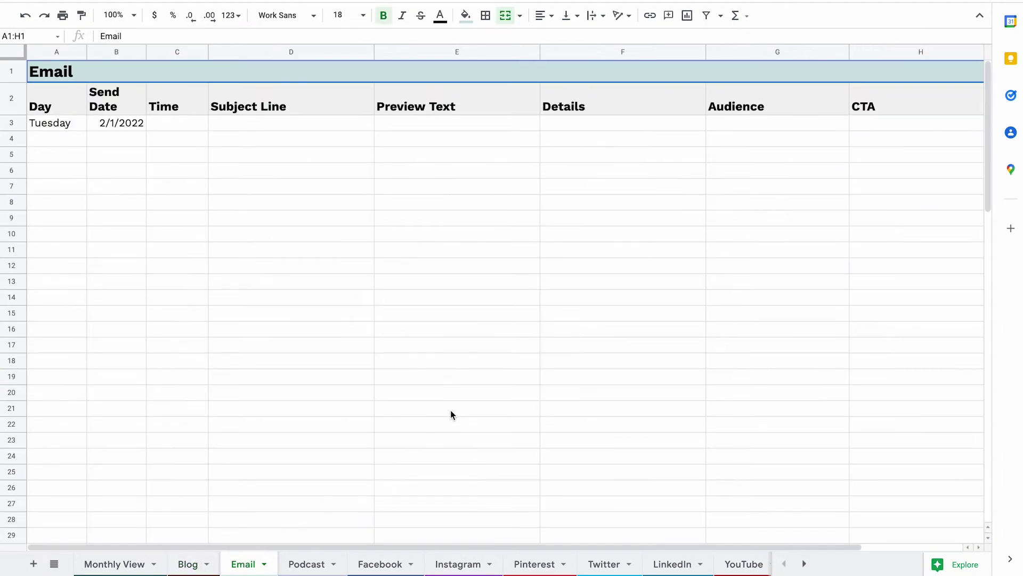
scroll(450, 410, "right", 5)
scroll(450, 415, "left", 5)
left_click(318, 563)
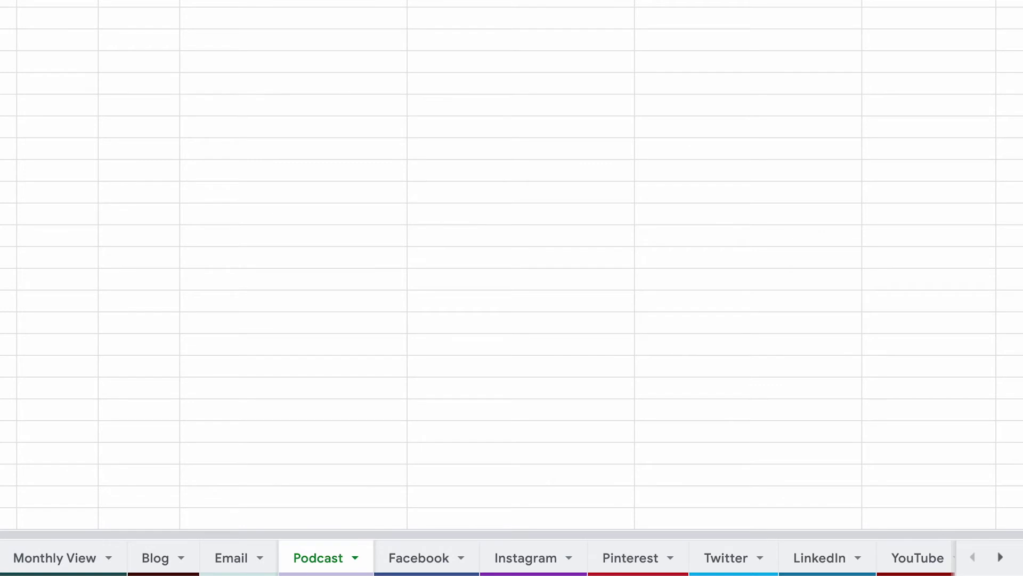
right_click(302, 562)
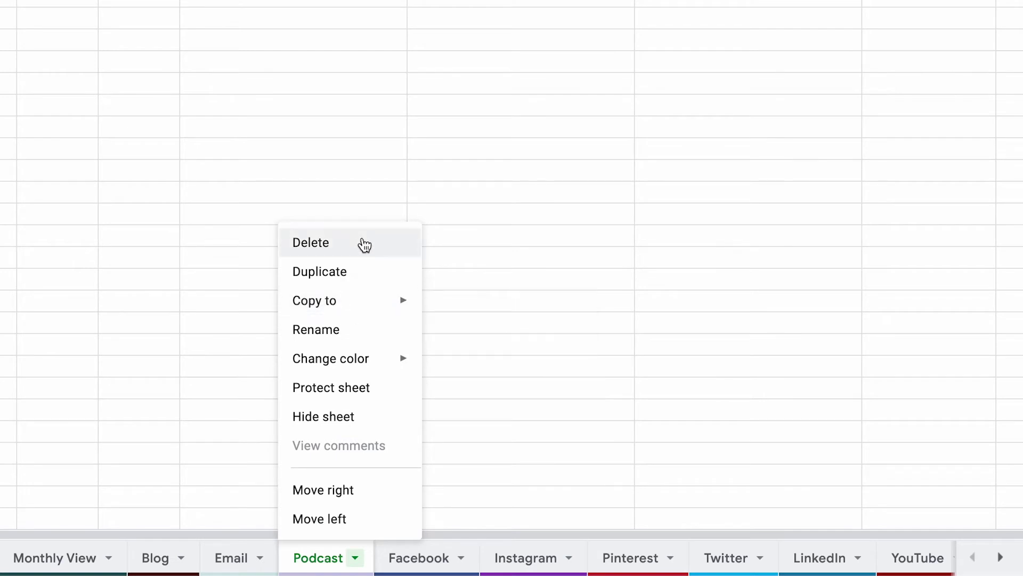
left_click(630, 366)
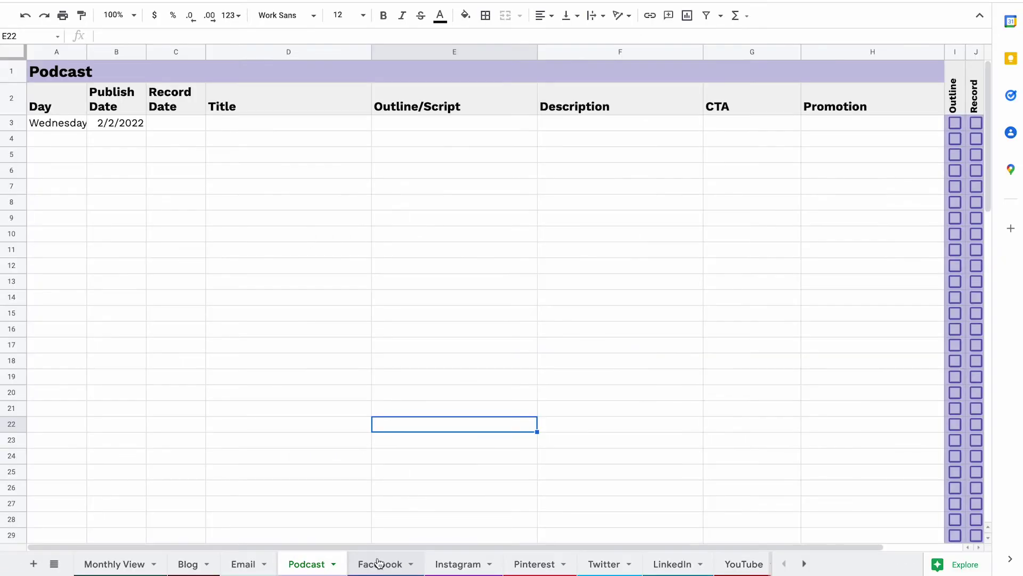
Examine the post type choices on the Facebook and Instagram sheets, plus Facebook's image sizes and column actions
left_click(417, 556)
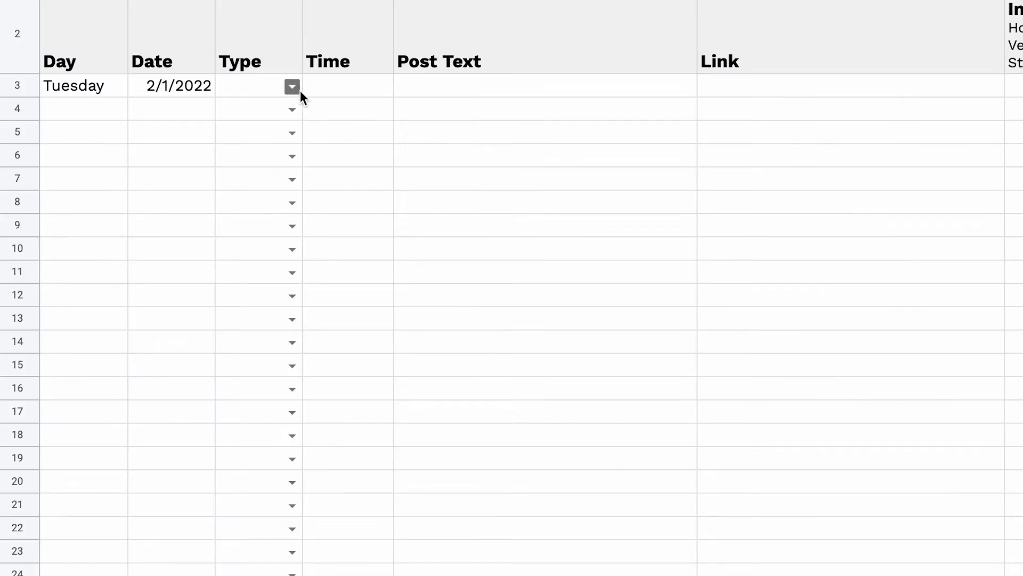
left_click(292, 87)
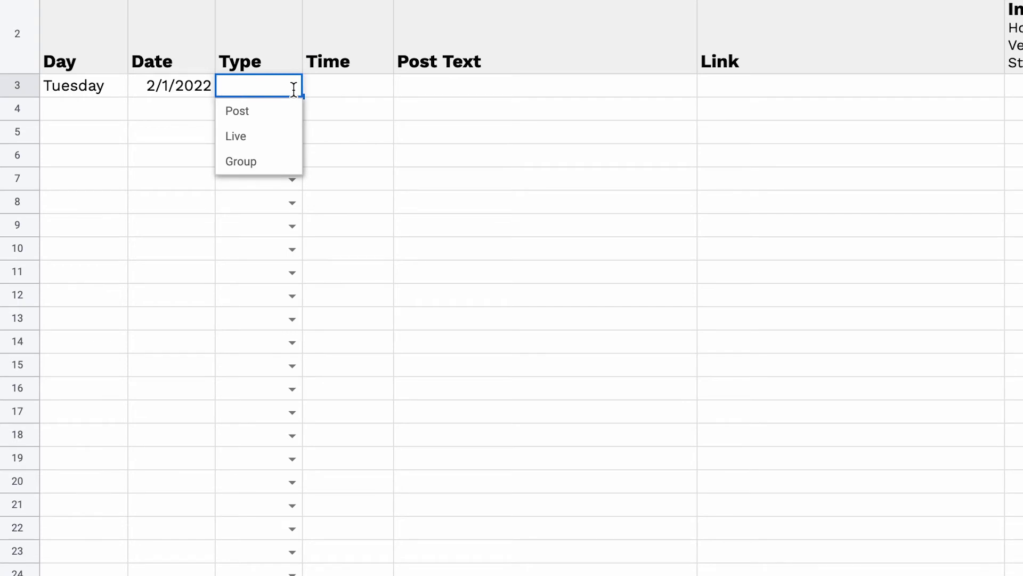
left_click(708, 82)
left_click(719, 98)
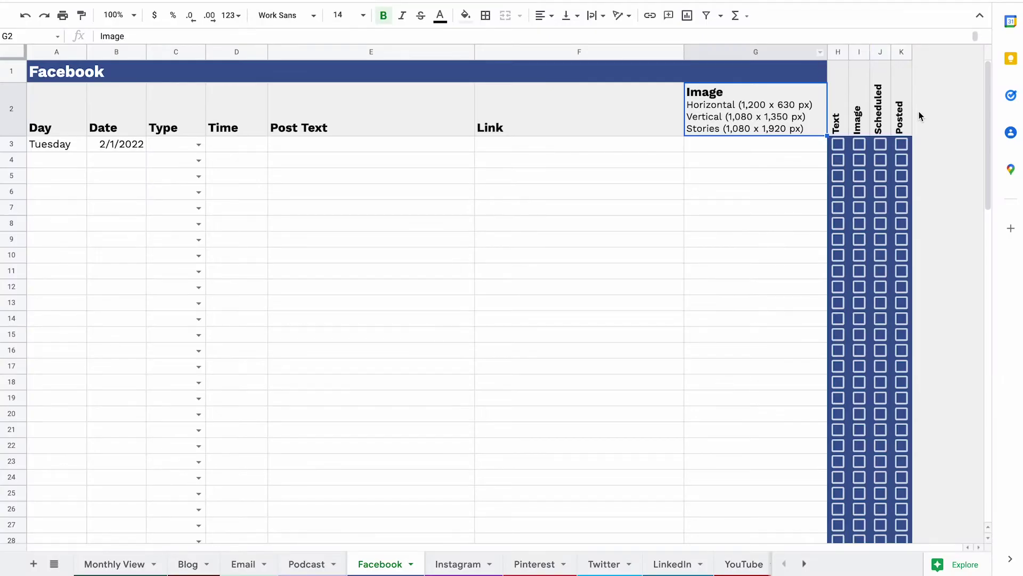
right_click(838, 51)
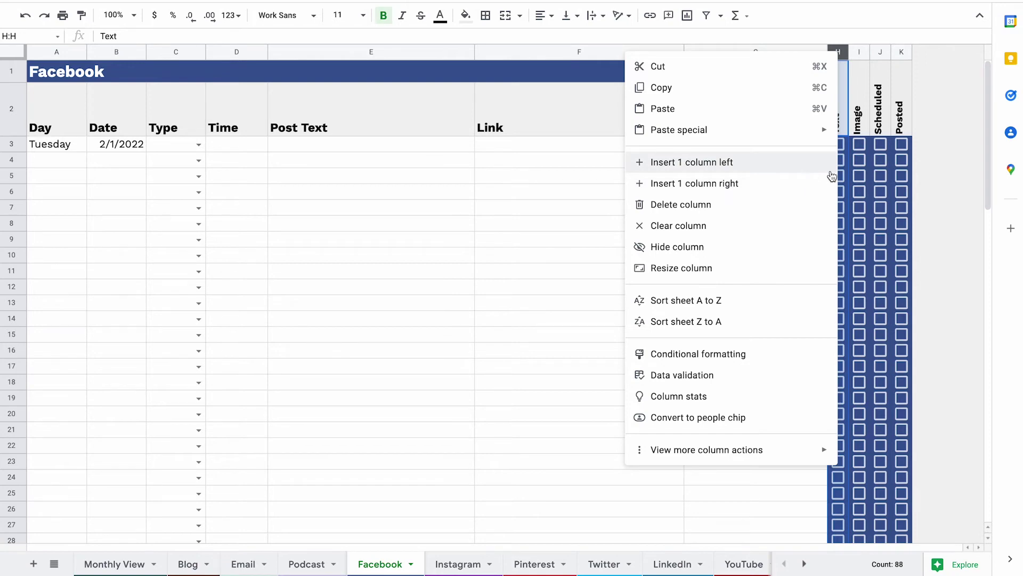
left_click(585, 210)
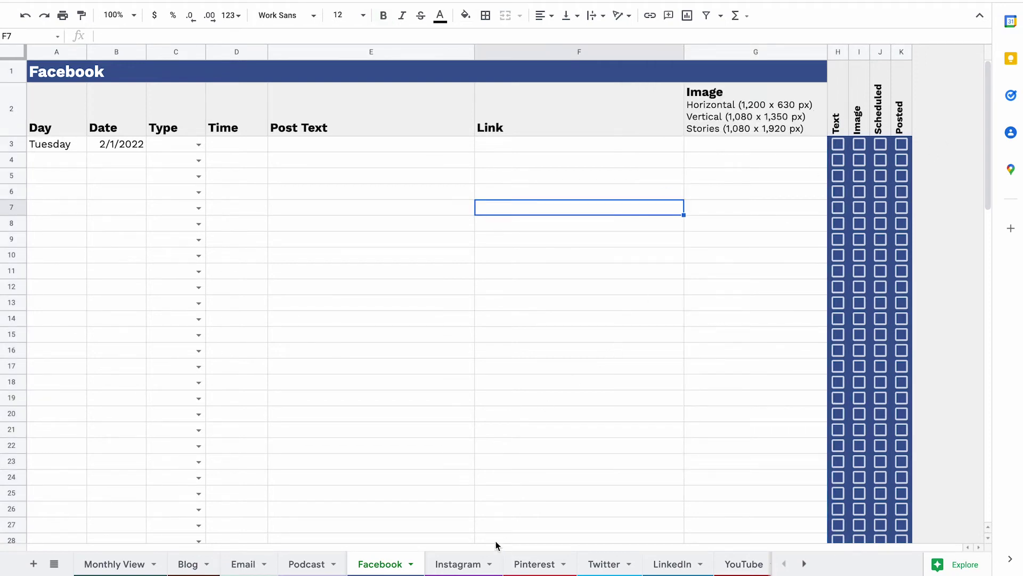
left_click(457, 563)
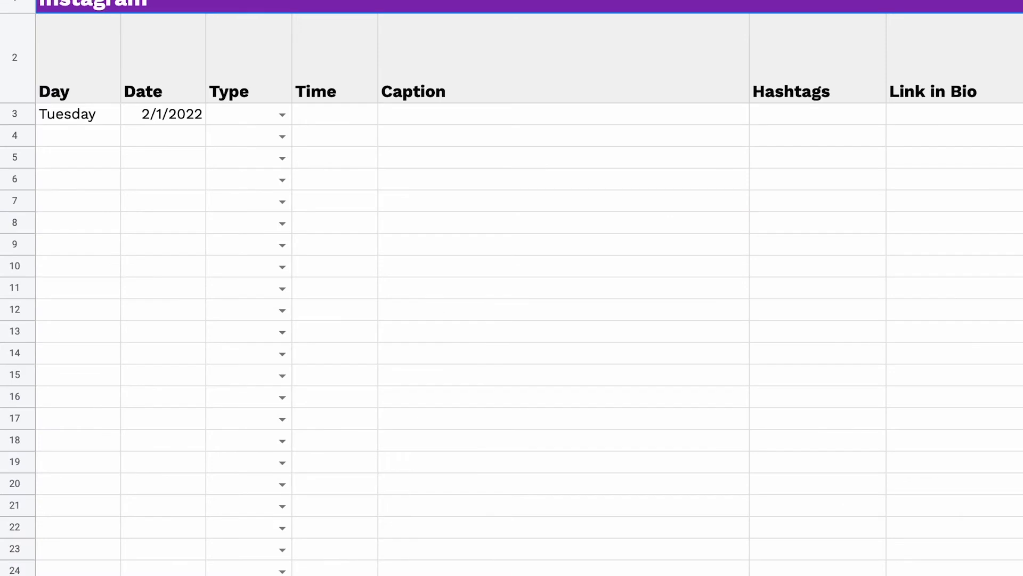
left_click(281, 115)
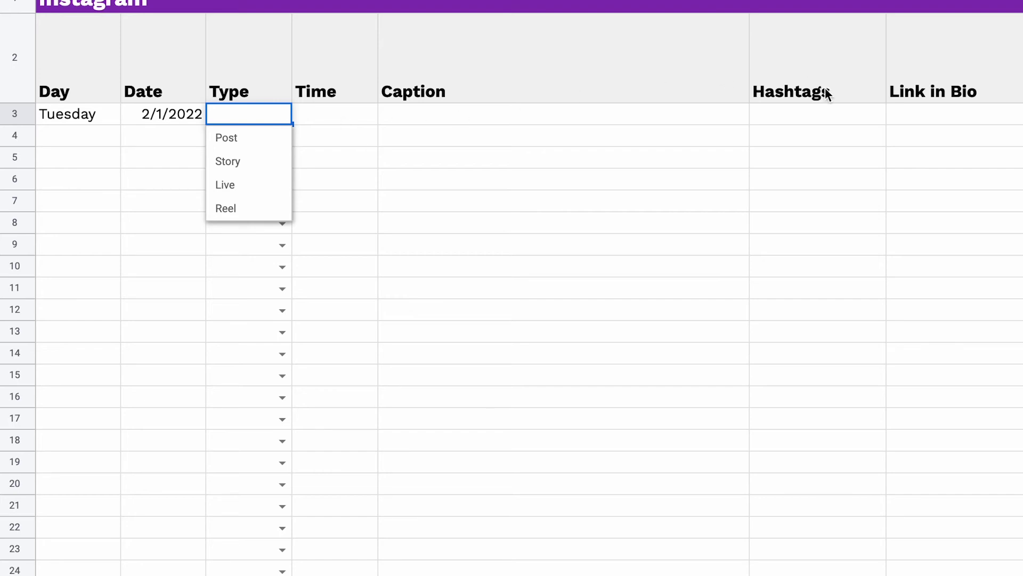
On the Pinterest sheet, enter the title "5 Ways to Write Content" for the first pin in D3
left_click(533, 564)
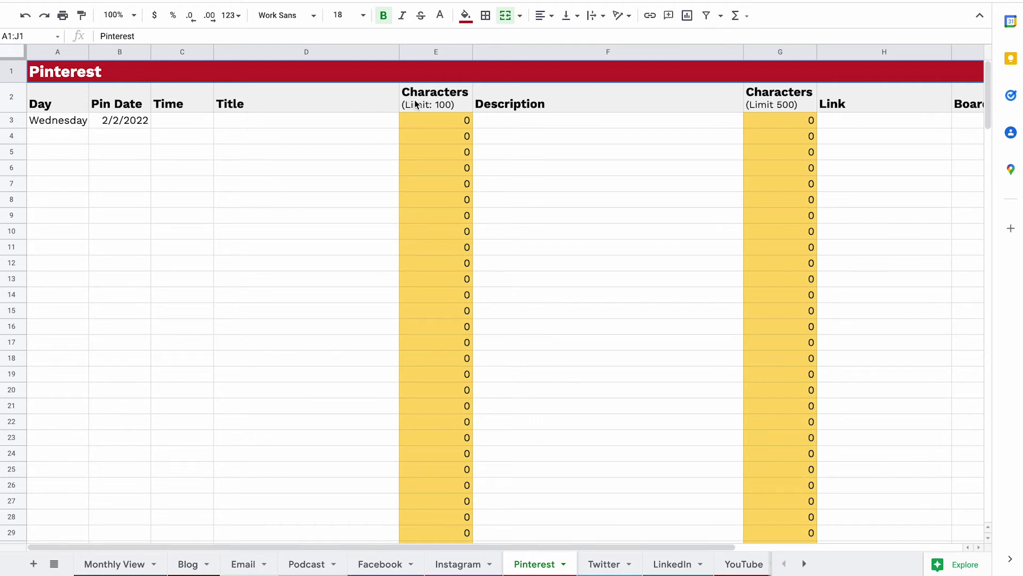
left_click(424, 123)
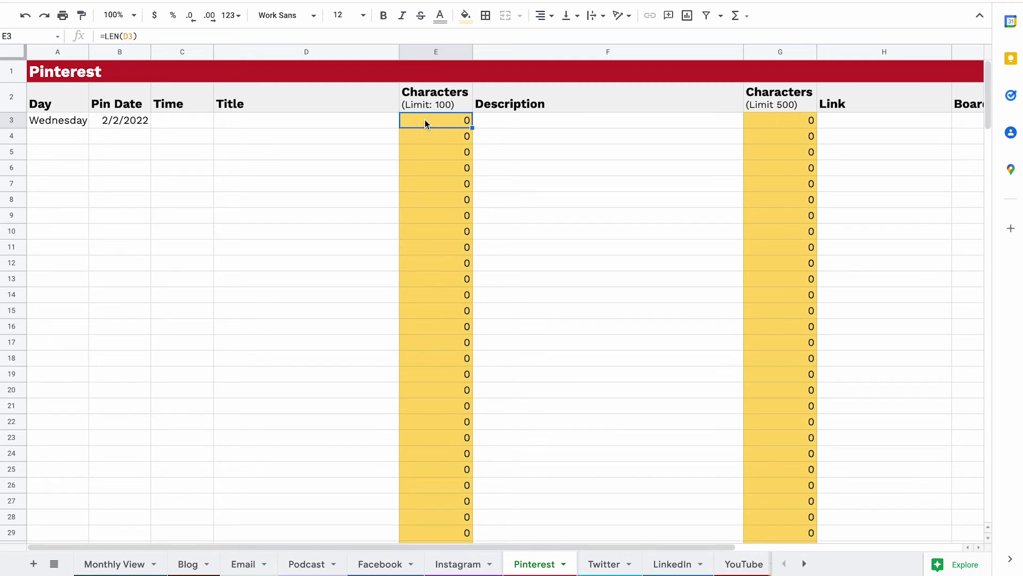
left_click(332, 126)
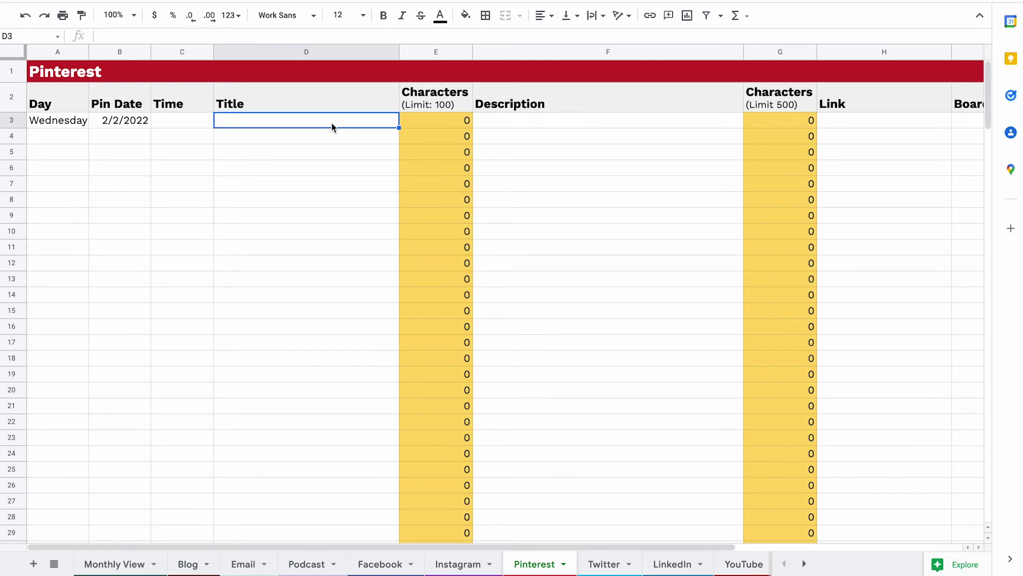
type("5 Ways to Write Co")
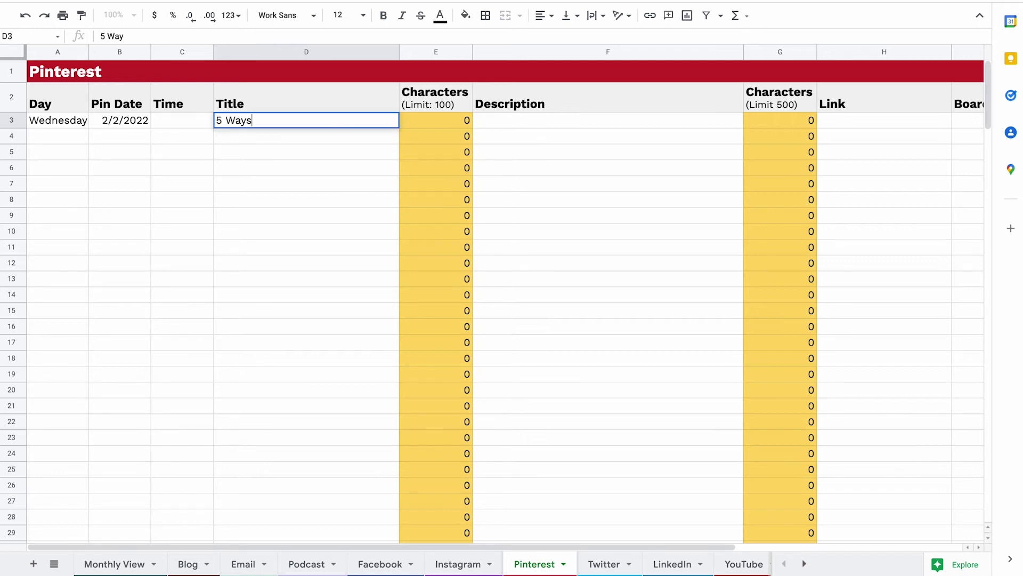
type("ntent")
left_click(567, 151)
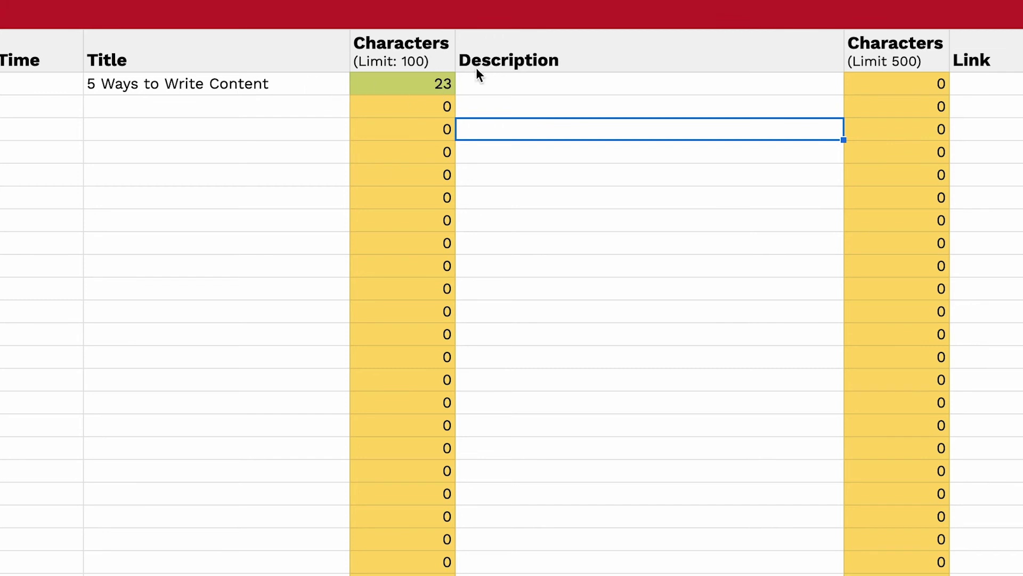
Examine the Pinterest sheet's title, description, link, board, image and progress columns
left_click(302, 85)
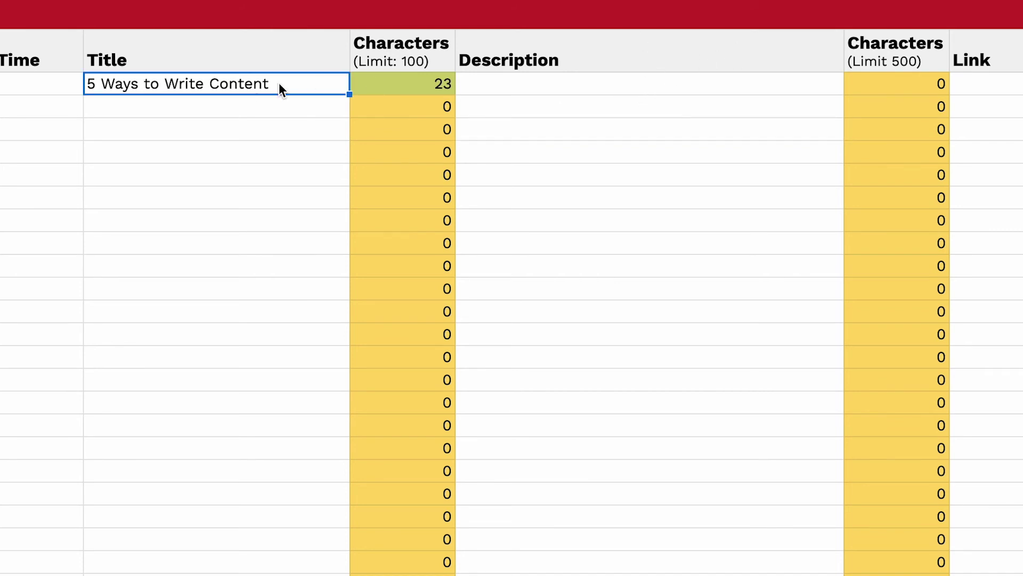
left_click(664, 79)
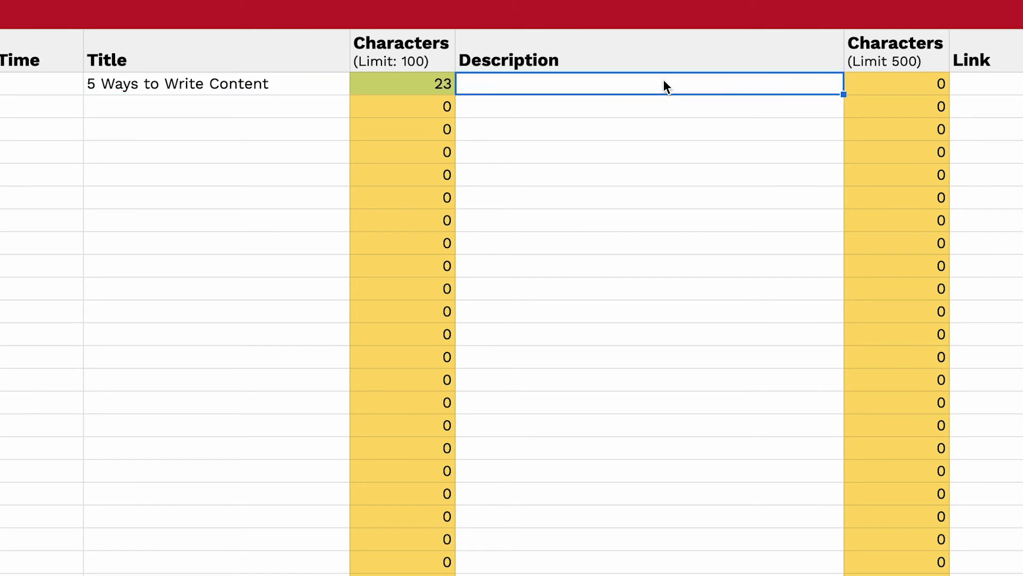
scroll(663, 79, "right", 5)
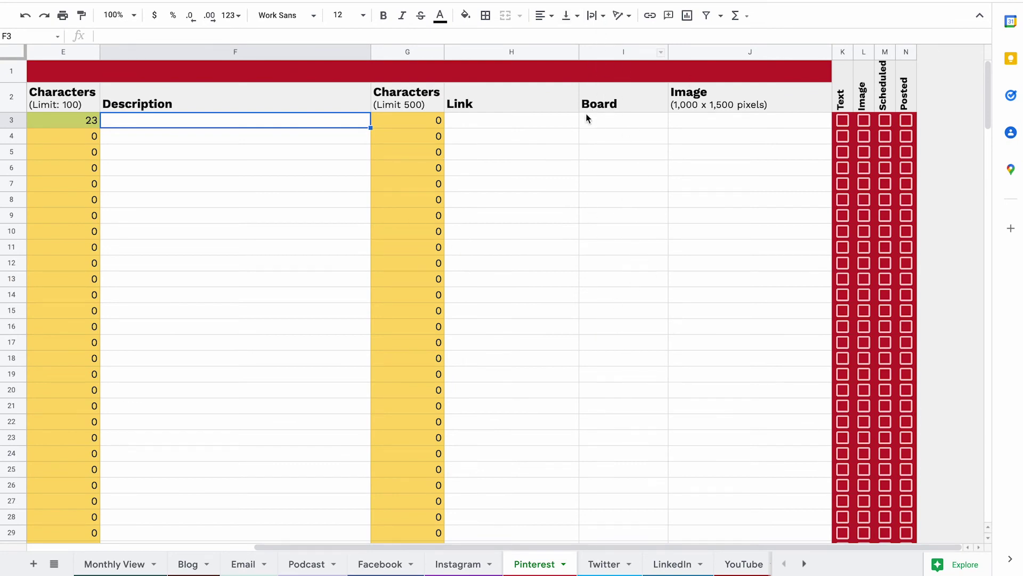
Examine the Twitter sheet's tweet, hashtags, link and character count cells in row 3
left_click(598, 568)
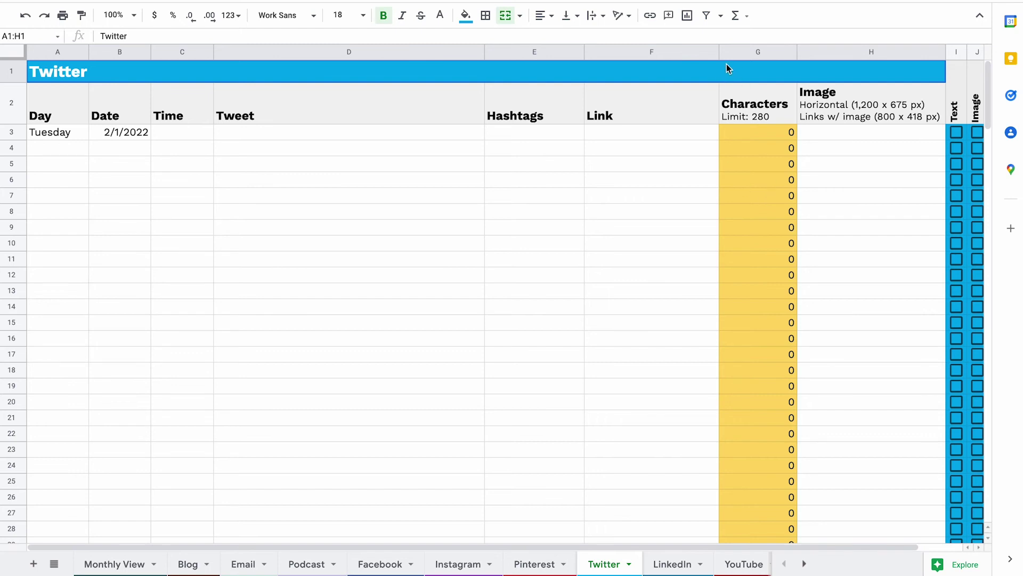
left_click(349, 135)
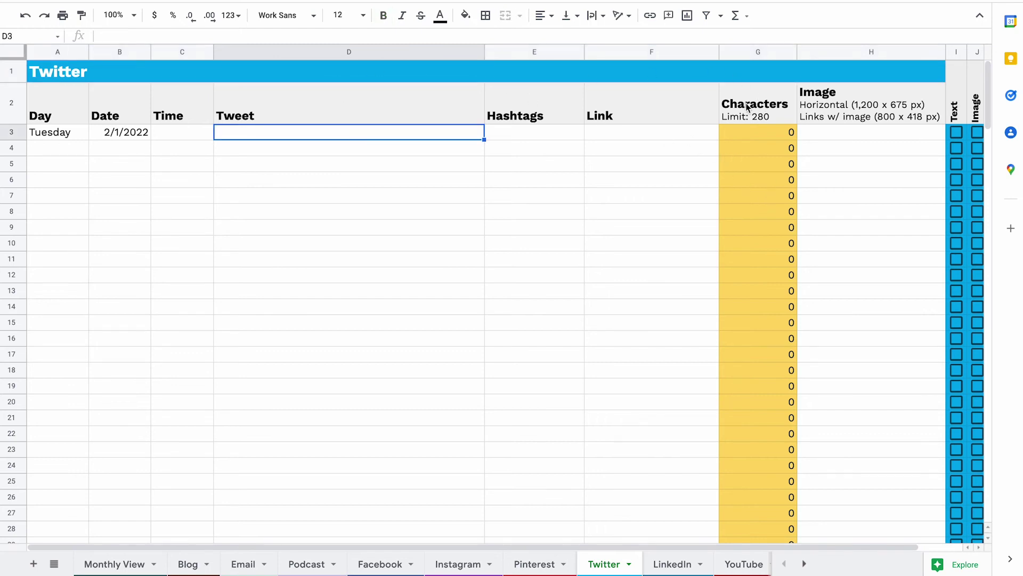
left_click(625, 132)
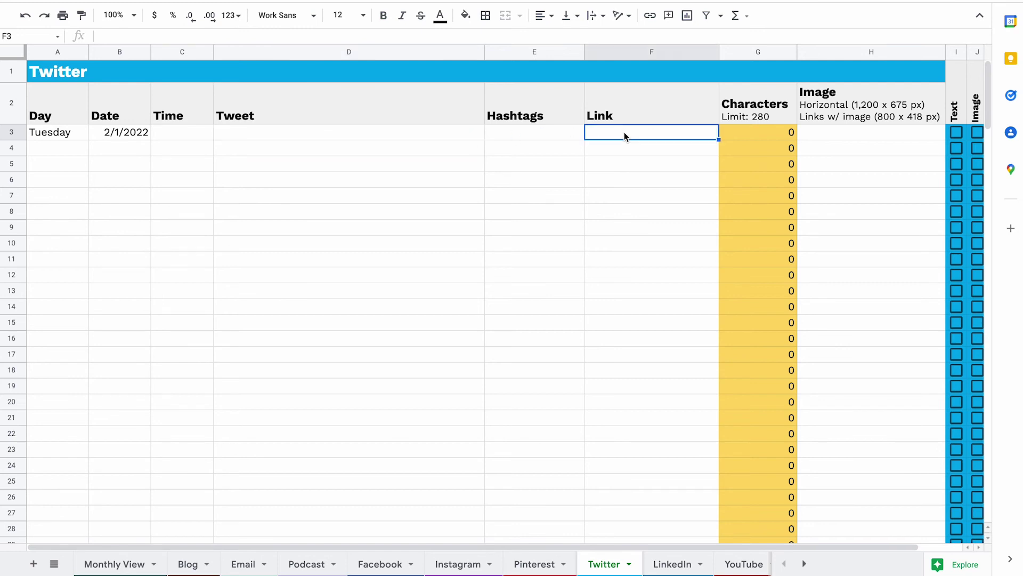
left_click(560, 131)
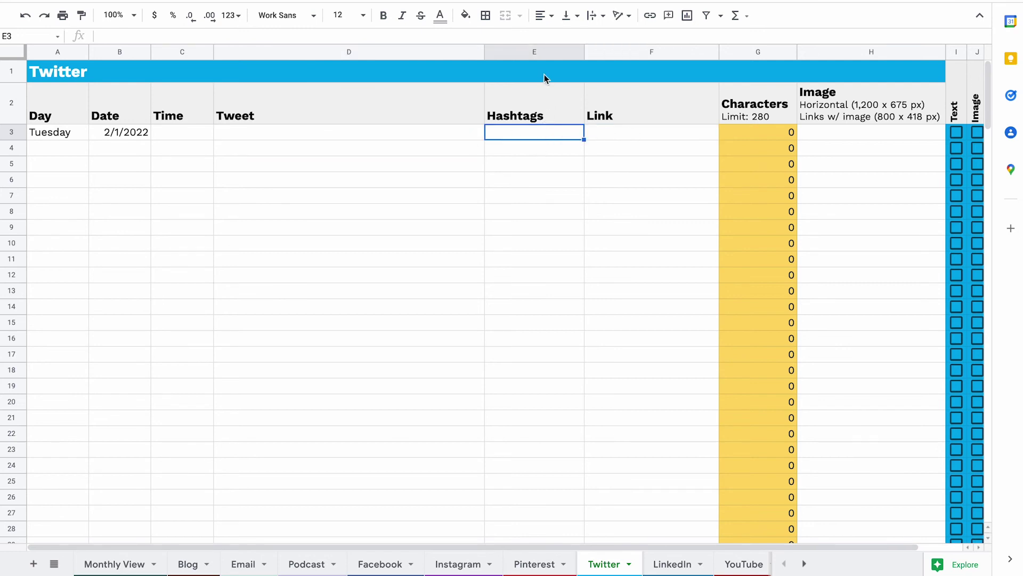
double_click(363, 133)
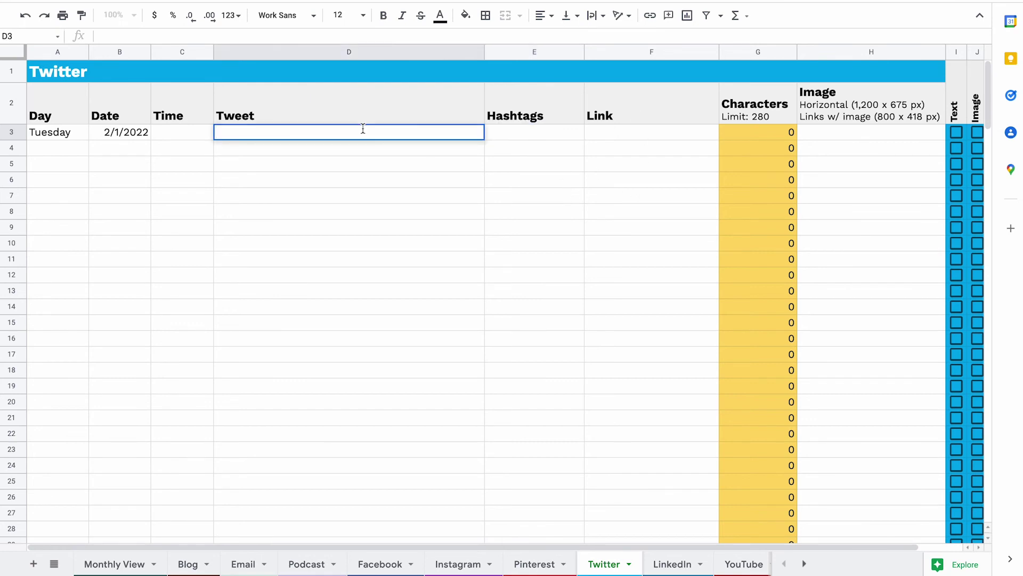
left_click(763, 134)
Examine the column layouts of the LinkedIn and YouTube sheets
left_click(673, 564)
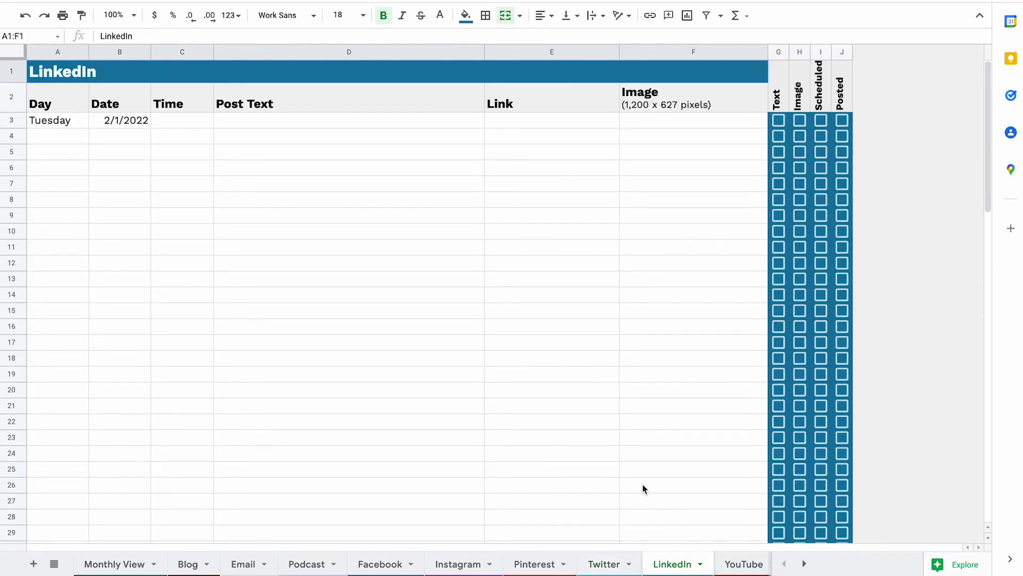
left_click(724, 561)
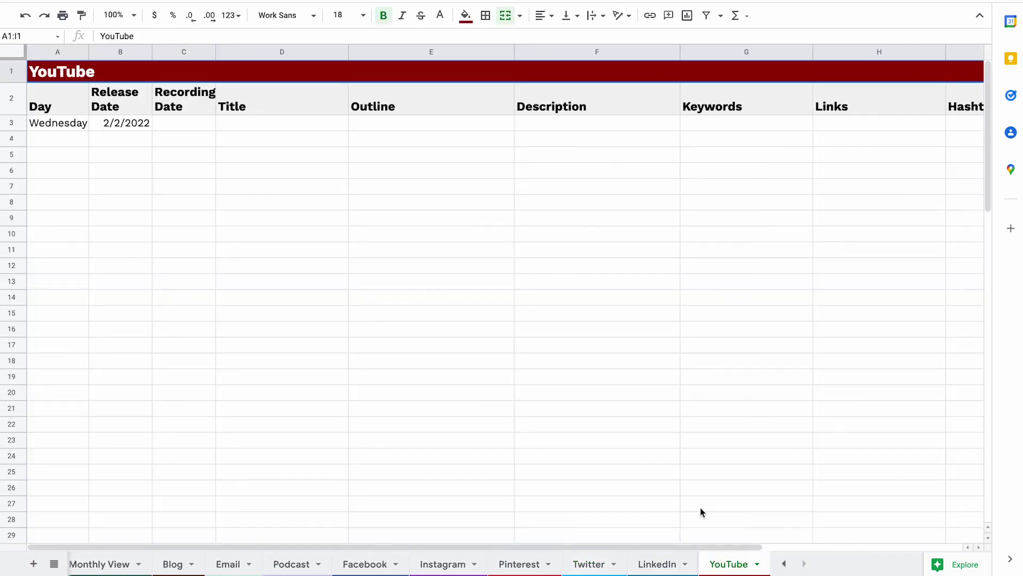
Review the Monthly View calendar and the date columns at the start of the Blog sheet
left_click(106, 564)
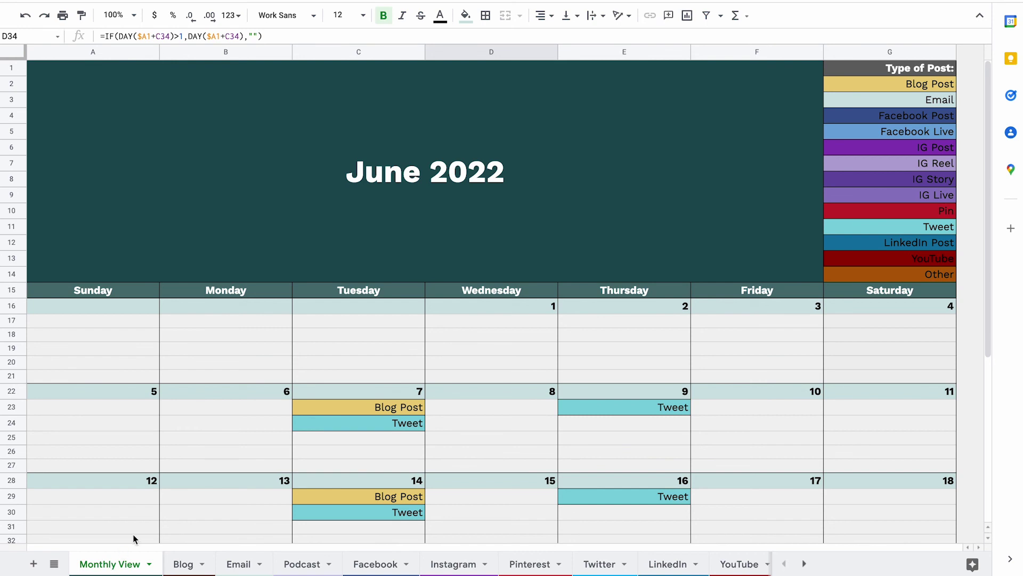
left_click(181, 564)
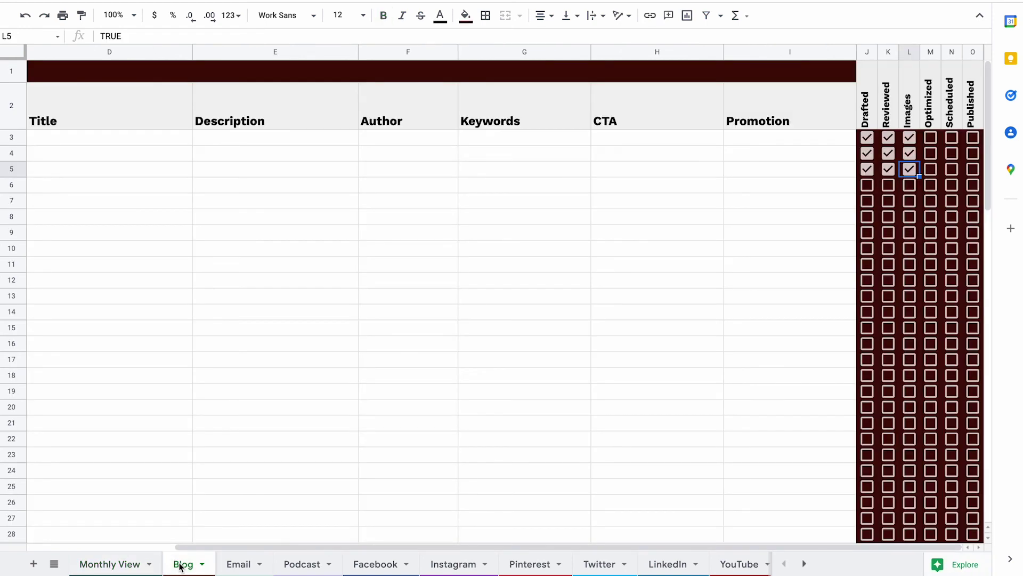
scroll(384, 289, "left", 3)
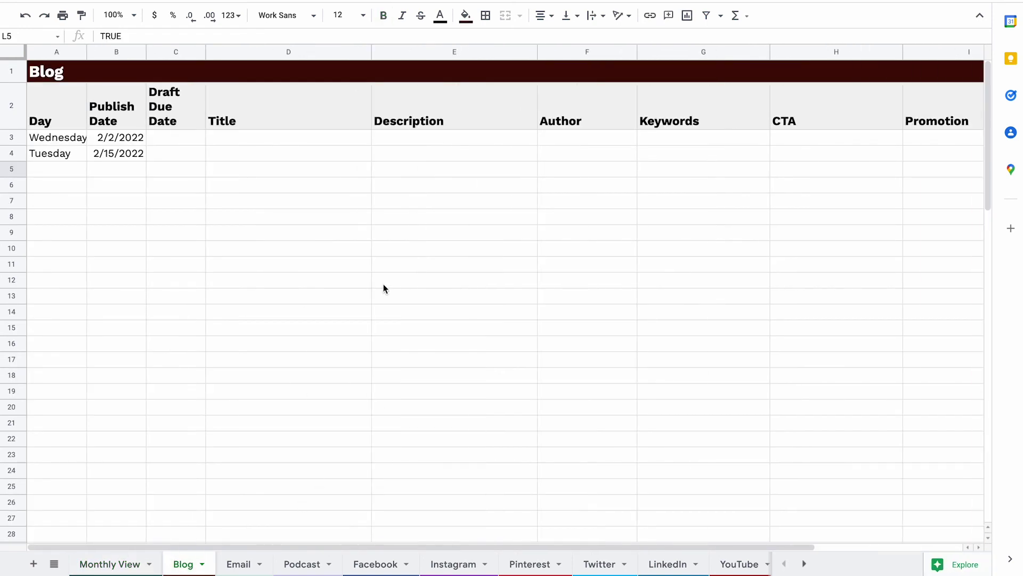